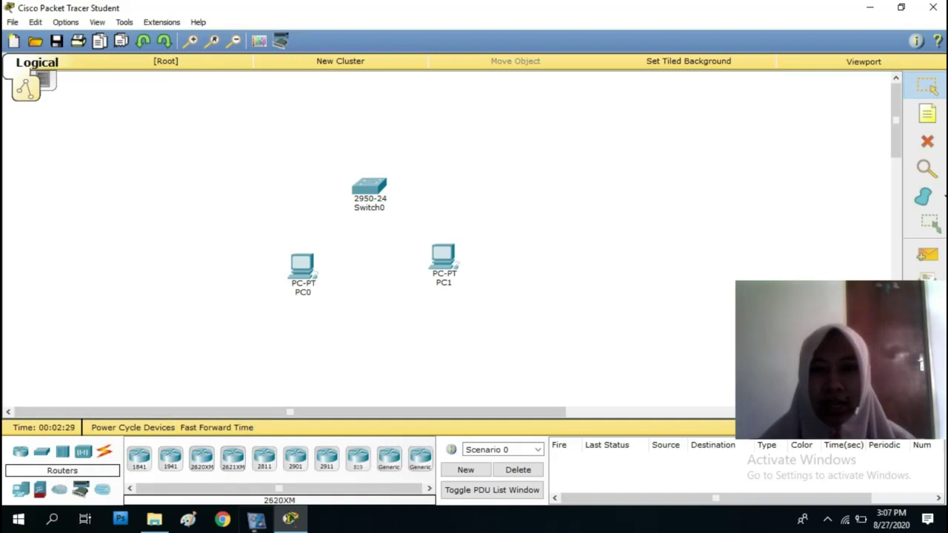
# Step: Add a generic Router-PT above Switch0 and move PC1 down level with PC0
pyautogui.click(390, 459)
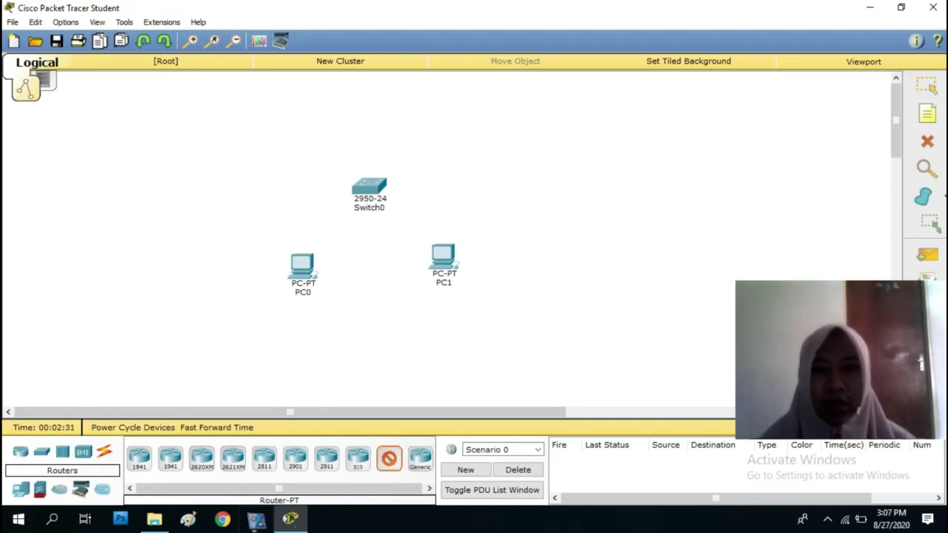
pyautogui.click(374, 103)
pyautogui.moveTo(444, 258); pyautogui.dragTo(443, 267)
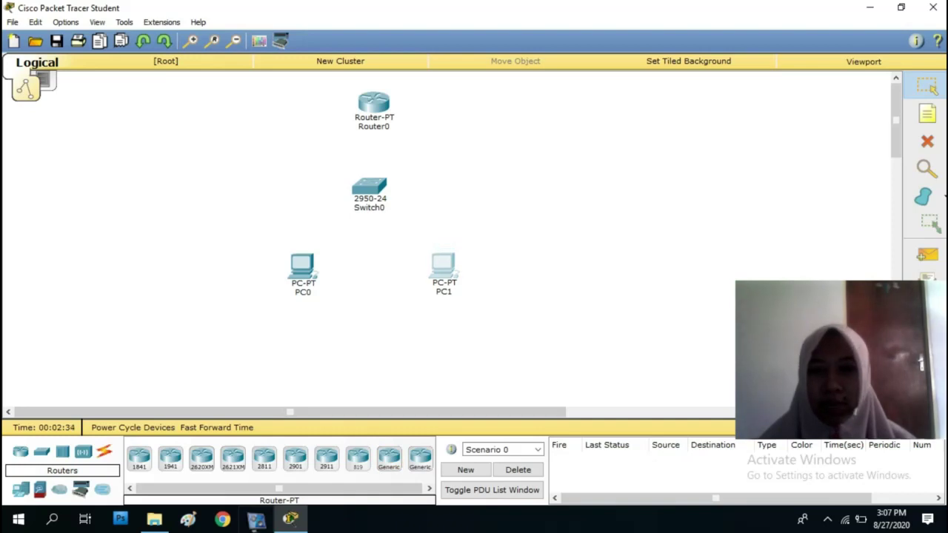
pyautogui.click(444, 271)
pyautogui.click(689, 91)
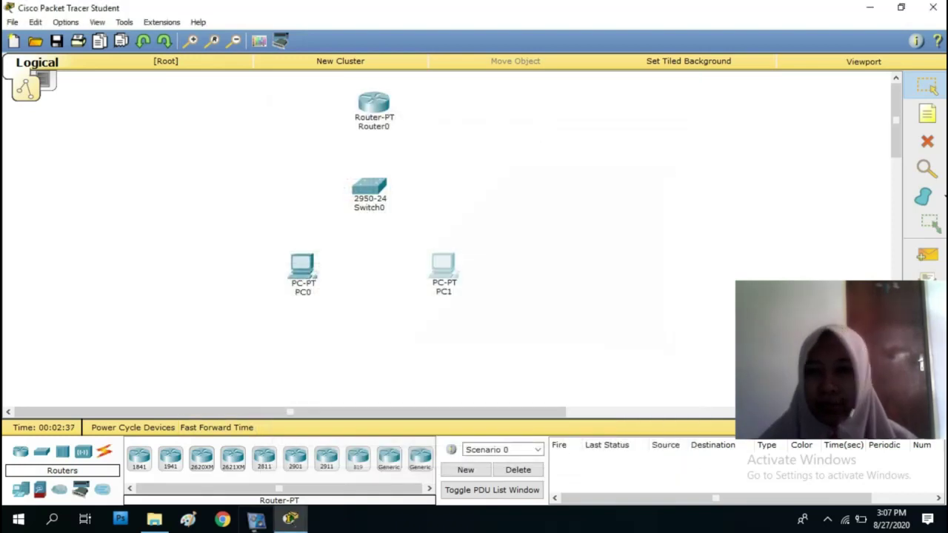
# Step: Connect FastEthernet0/2 on Switch0 to FastEthernet0 on PC0 with a copper straight-through cable
pyautogui.click(103, 450)
pyautogui.click(202, 459)
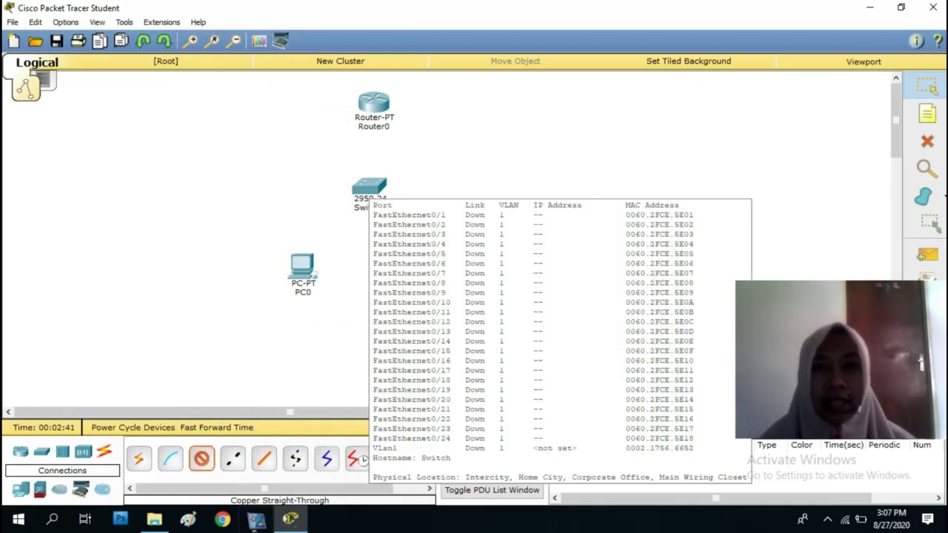
pyautogui.click(369, 194)
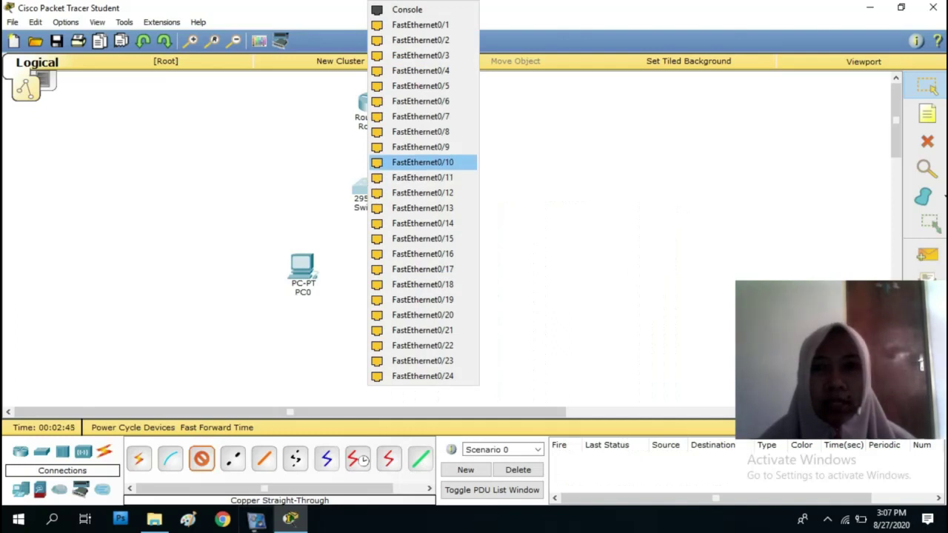
pyautogui.click(420, 40)
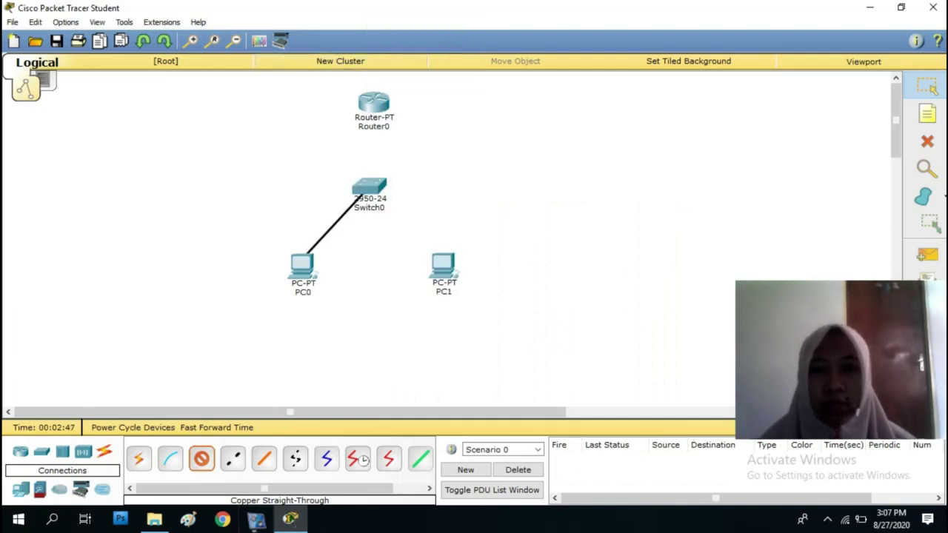
pyautogui.click(303, 268)
pyautogui.click(351, 293)
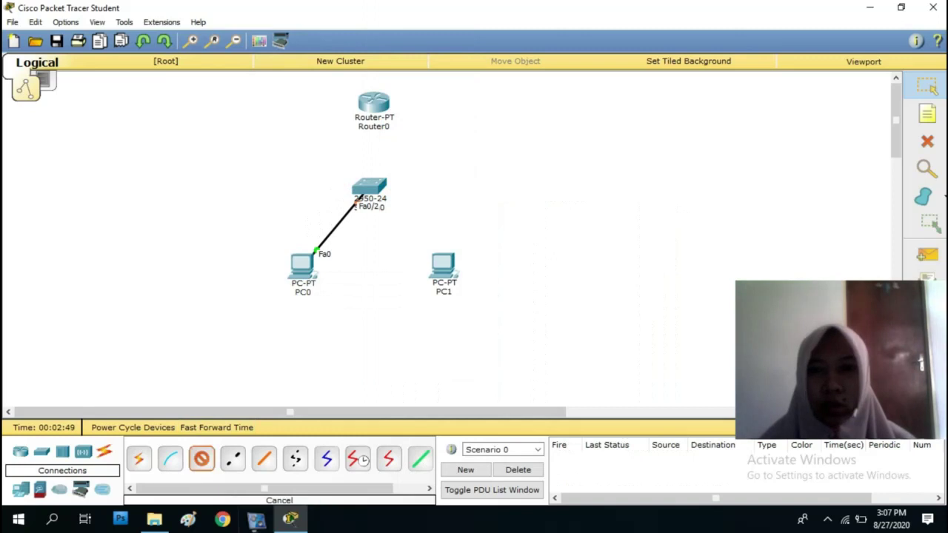
# Step: Connect FastEthernet0/3 on Switch0 to FastEthernet0 on PC1 with a copper straight-through cable
pyautogui.click(369, 187)
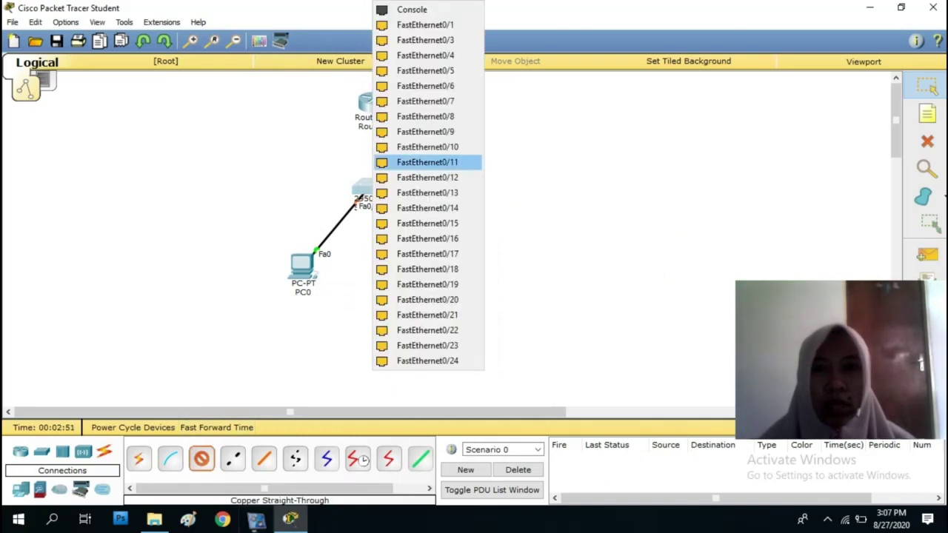
pyautogui.click(426, 40)
pyautogui.click(443, 263)
pyautogui.click(492, 293)
# Step: Connect FastEthernet0/1 on Switch0 to FastEthernet0/0 on Router0 with a copper straight-through cable
pyautogui.click(200, 460)
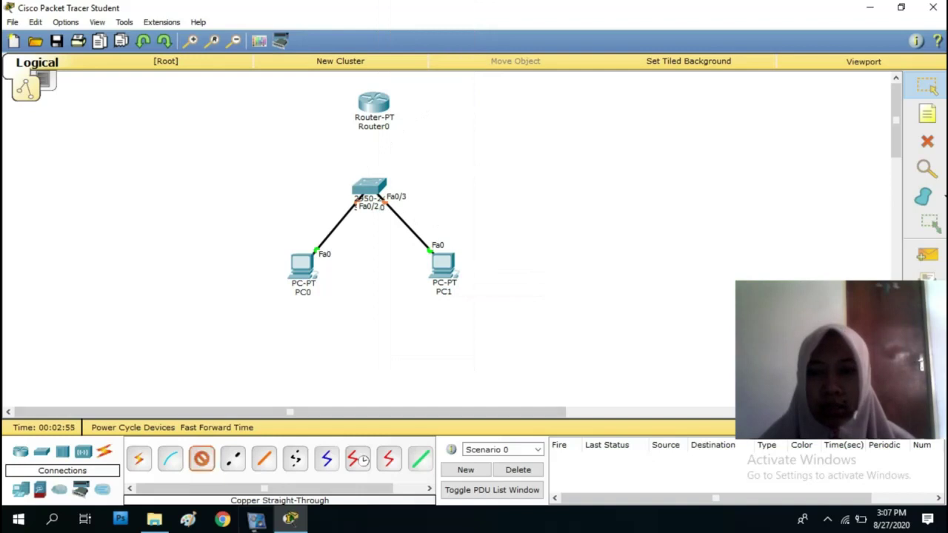
pyautogui.click(369, 186)
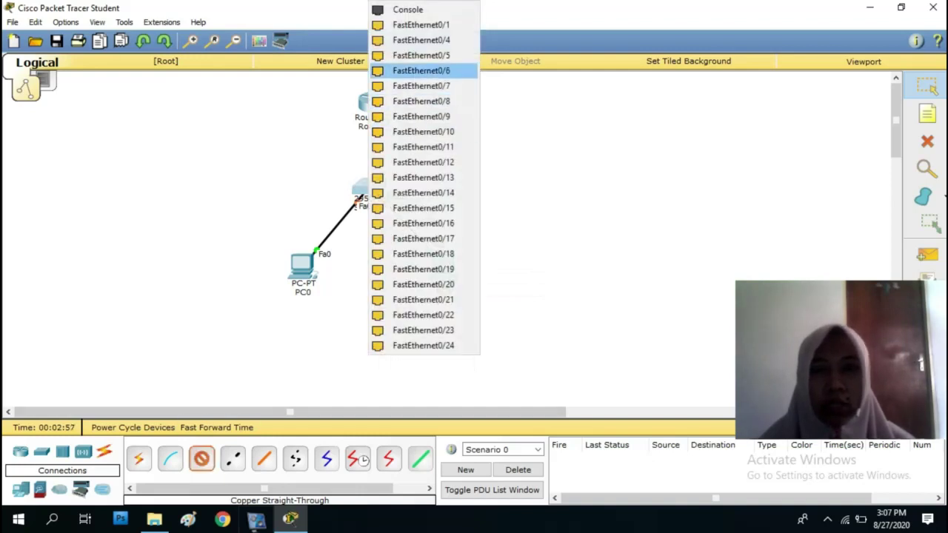
pyautogui.click(420, 25)
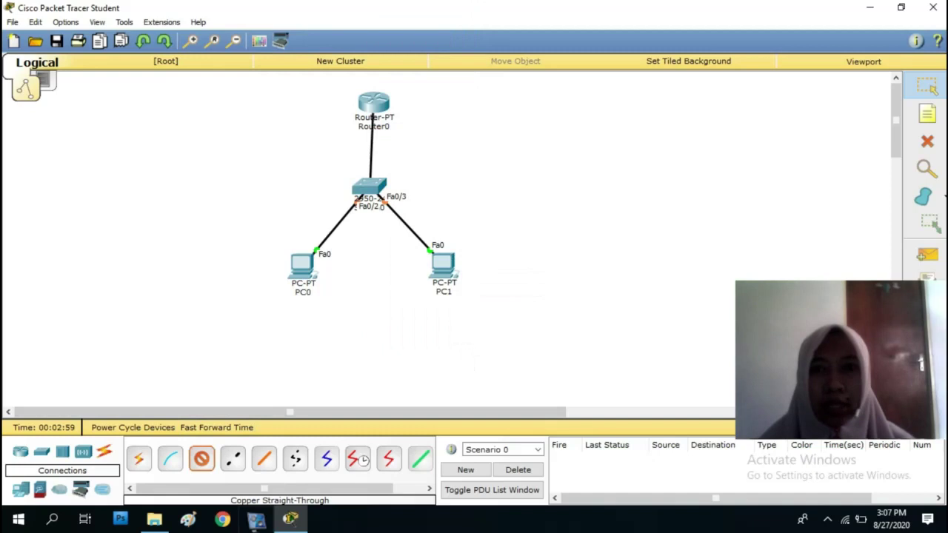
pyautogui.click(373, 104)
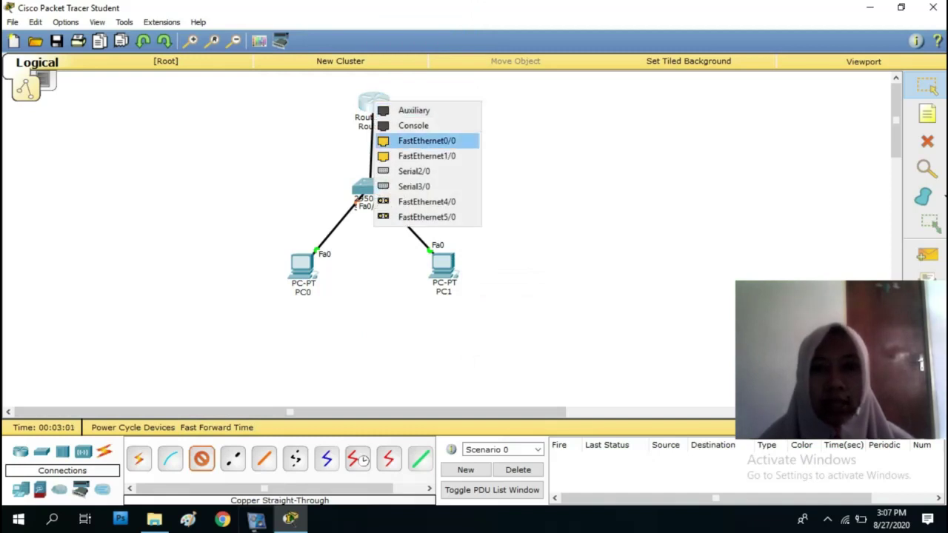
pyautogui.click(427, 140)
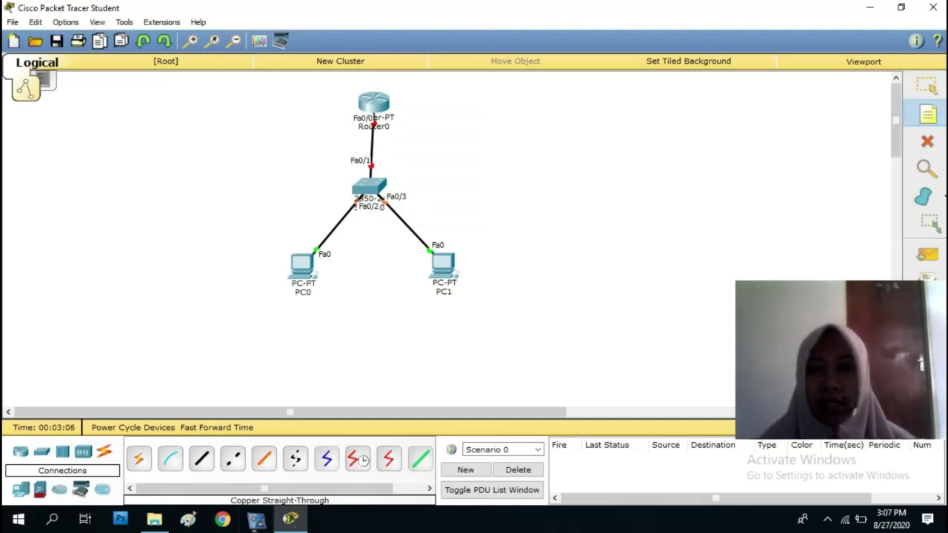
# Step: Add a three-line note below PC0 reading "IP : 192.168.1.10", "SM : 255.255.255.0" and "GW : 192.168.1.1"
pyautogui.click(257, 305)
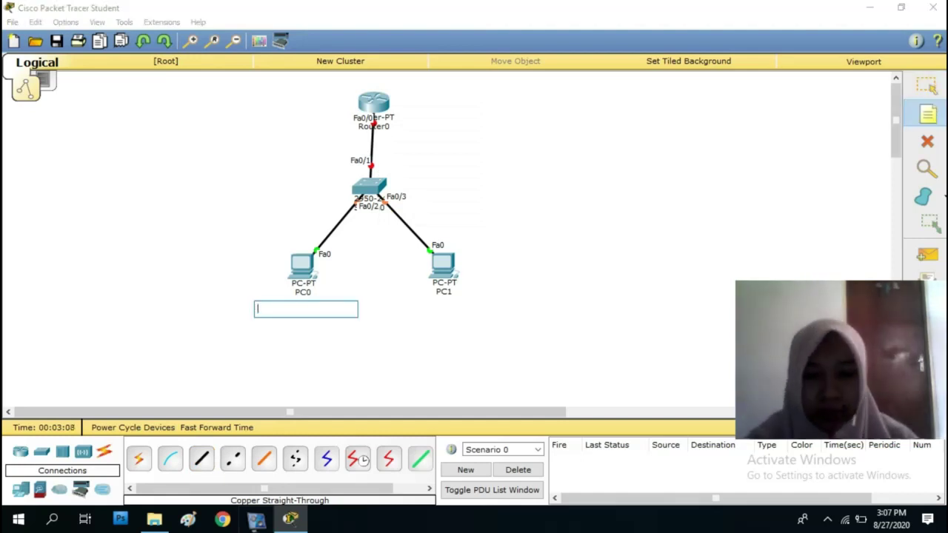
pyautogui.write('IP :')
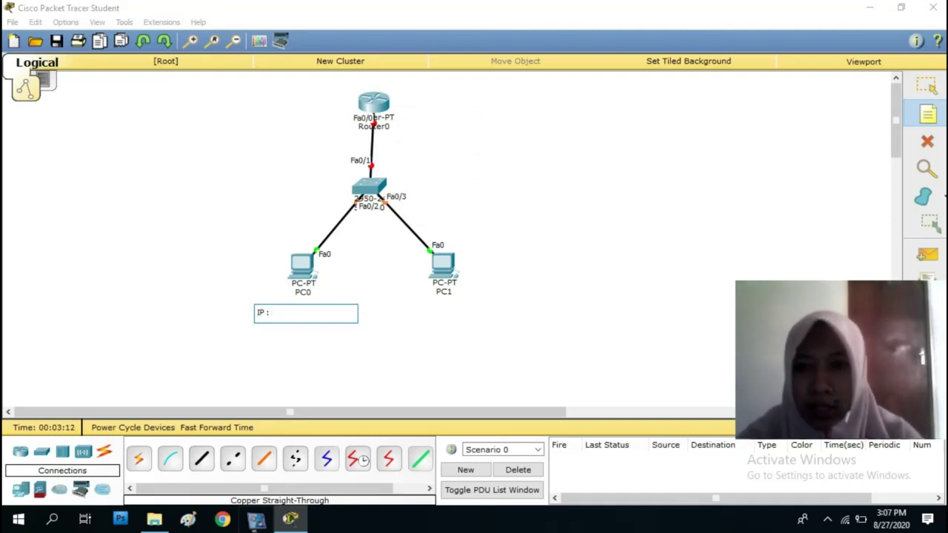
pyautogui.write(' 192')
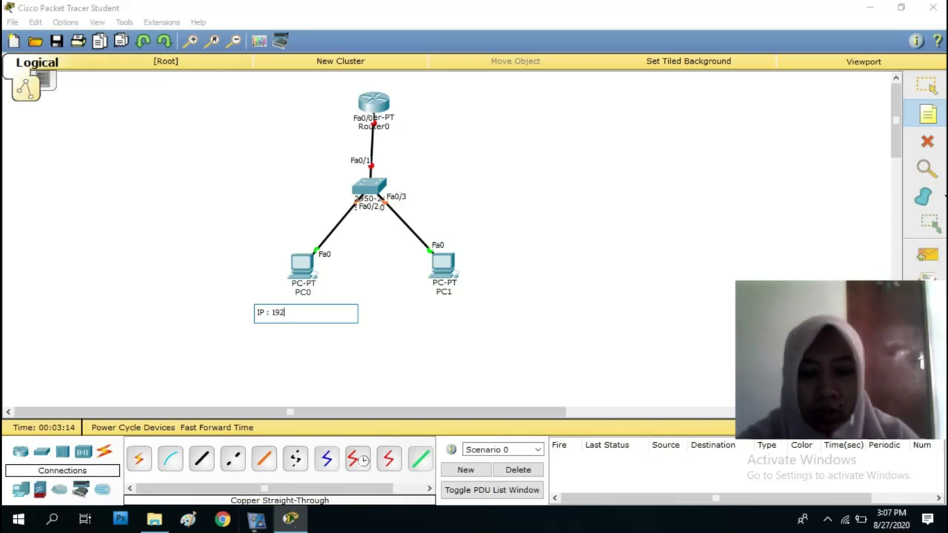
pyautogui.write('.168.1.10')
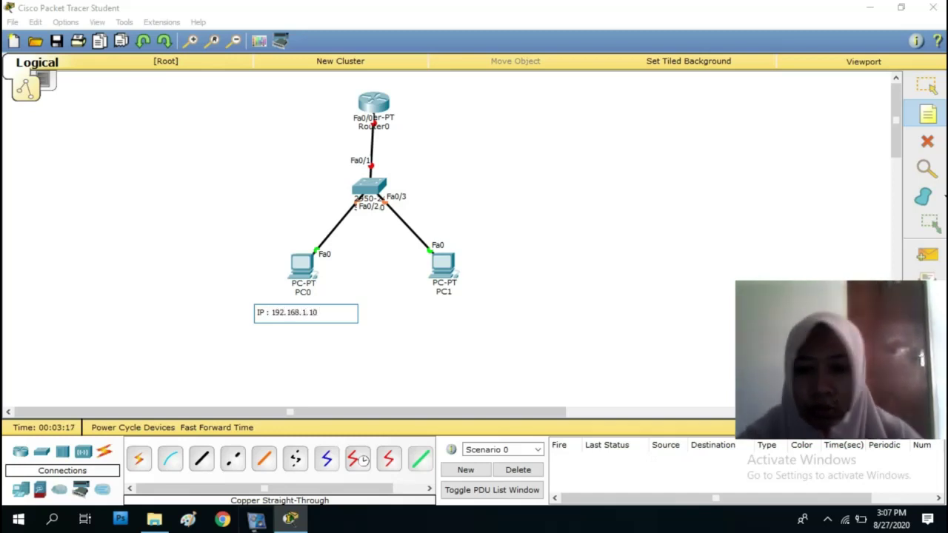
pyautogui.press('Return')
pyautogui.write('SM : 255.')
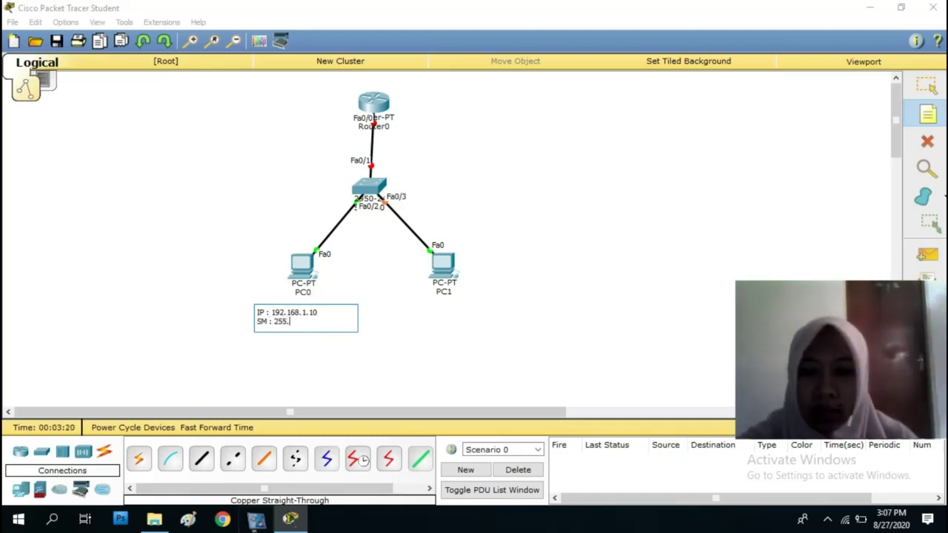
pyautogui.write('255.255')
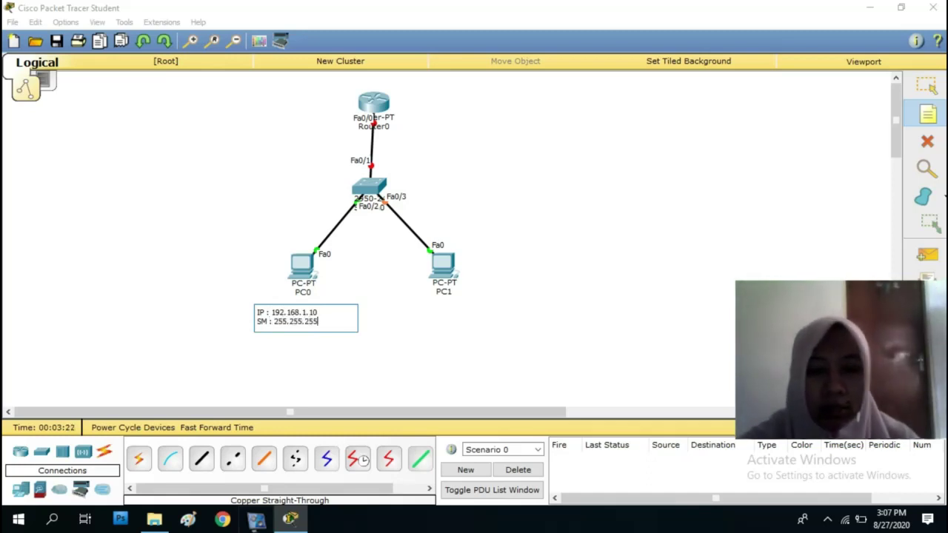
pyautogui.write('.')
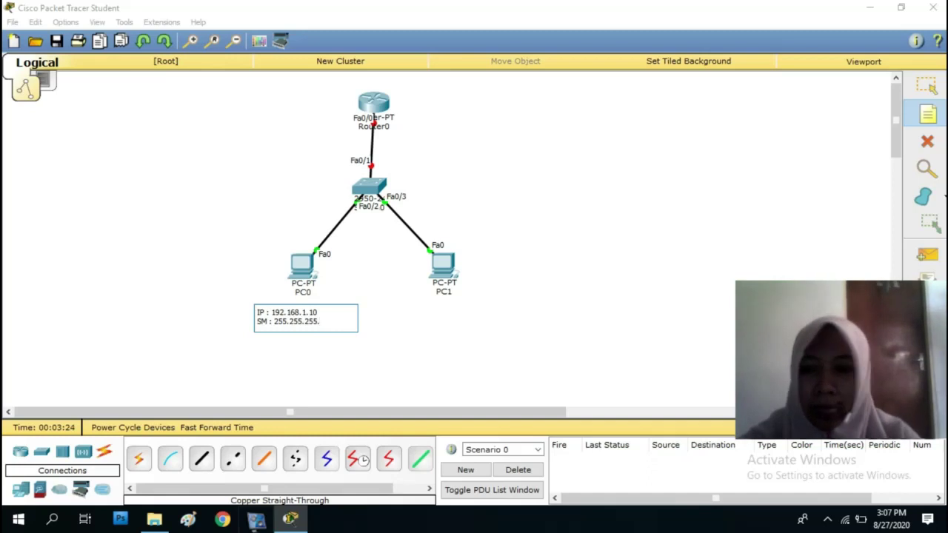
pyautogui.write('0')
pyautogui.press('Return')
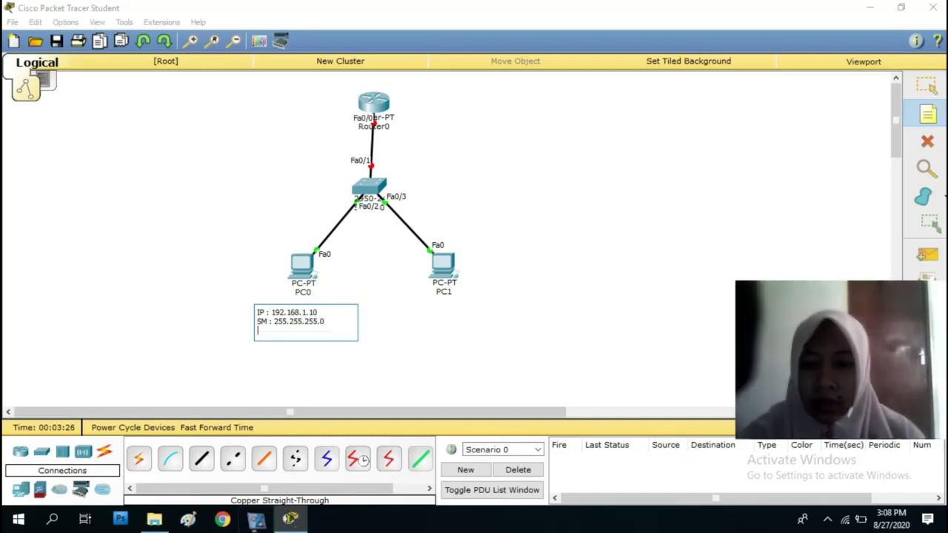
pyautogui.write('GW')
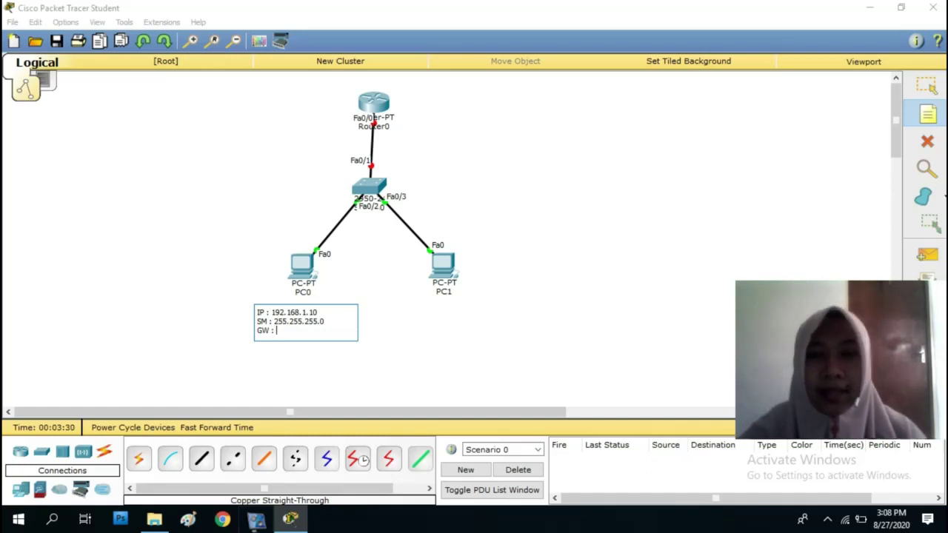
pyautogui.write(' : 192')
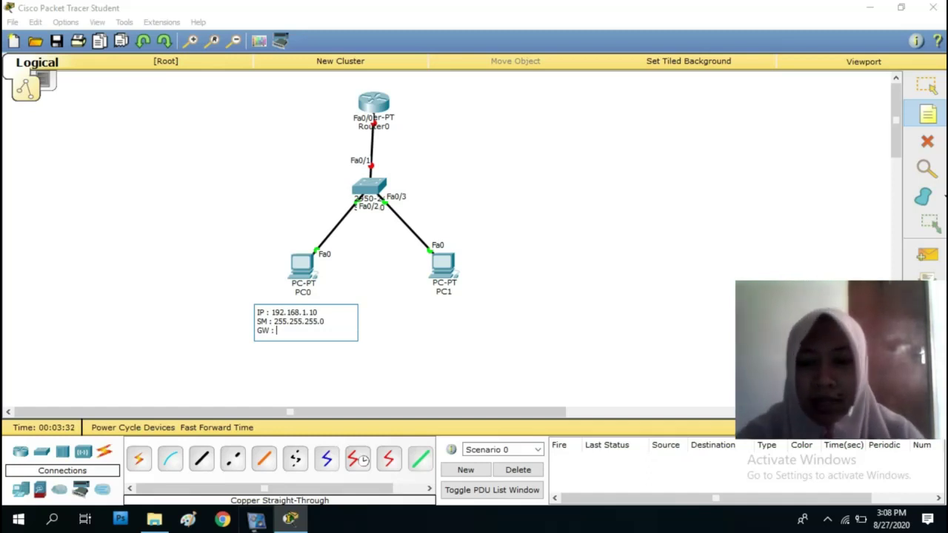
pyautogui.write('.168.1.')
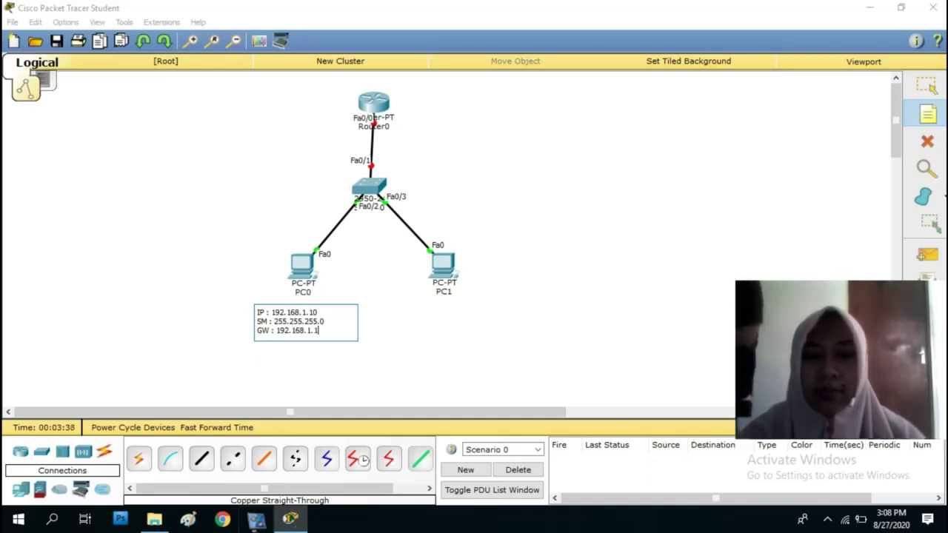
pyautogui.write('1')
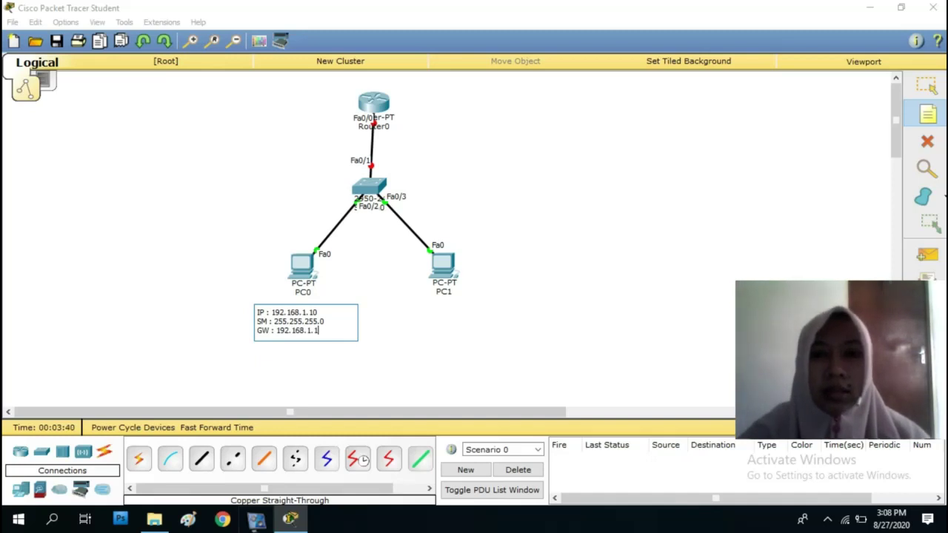
# Step: Add a three-line note below PC1 reading "IP : 192.168.2.10", "SM : 255.255.255.0" and "GW : 192.168.2.1"
pyautogui.click(391, 314)
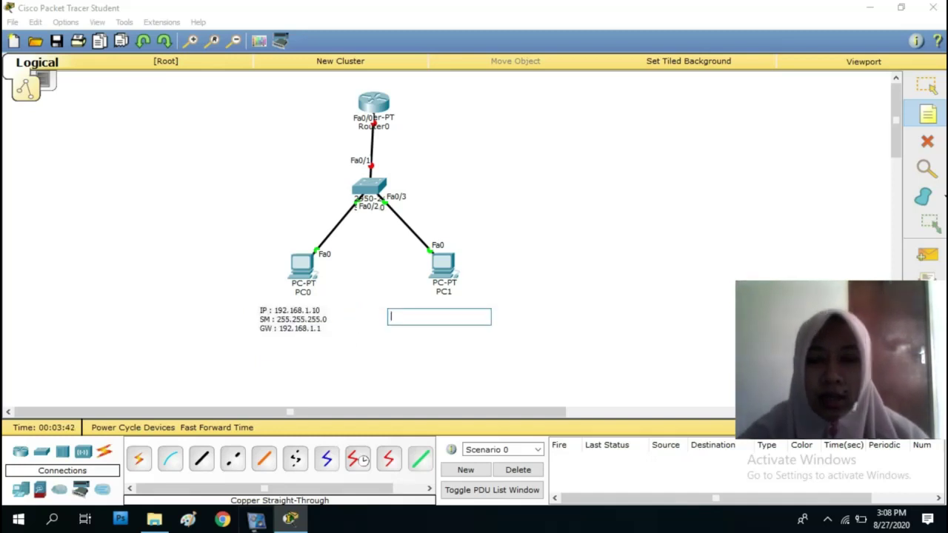
pyautogui.write('IP :')
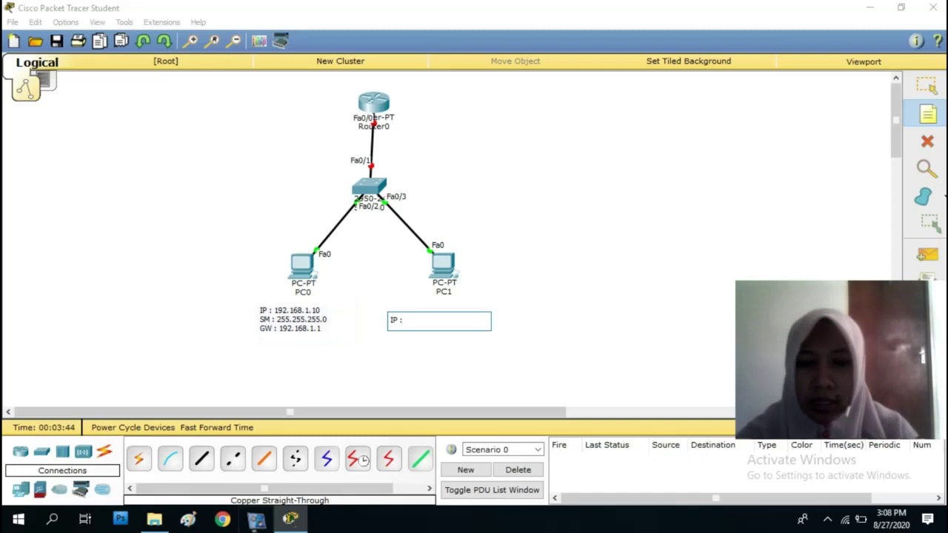
pyautogui.write(' 192.168')
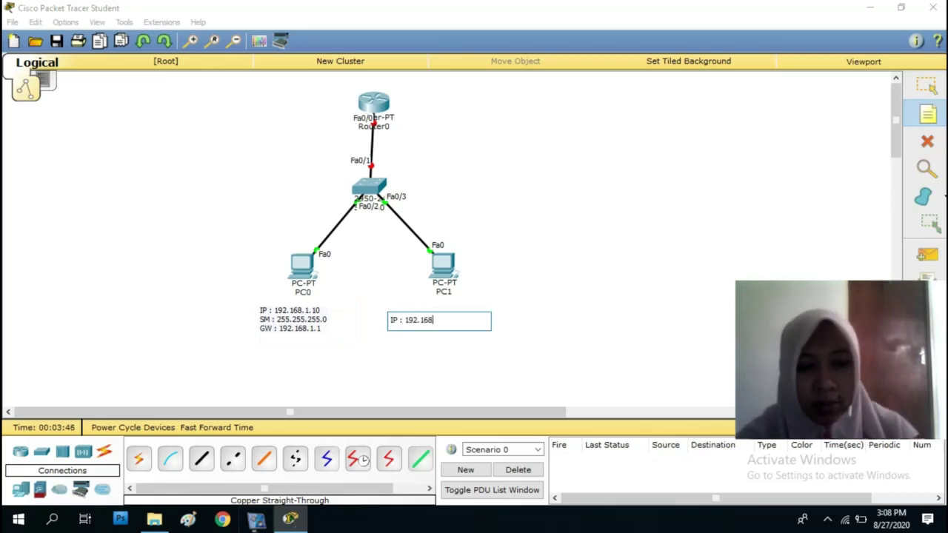
pyautogui.write('.2.10')
pyautogui.press('Return')
pyautogui.write('SM : 255.255')
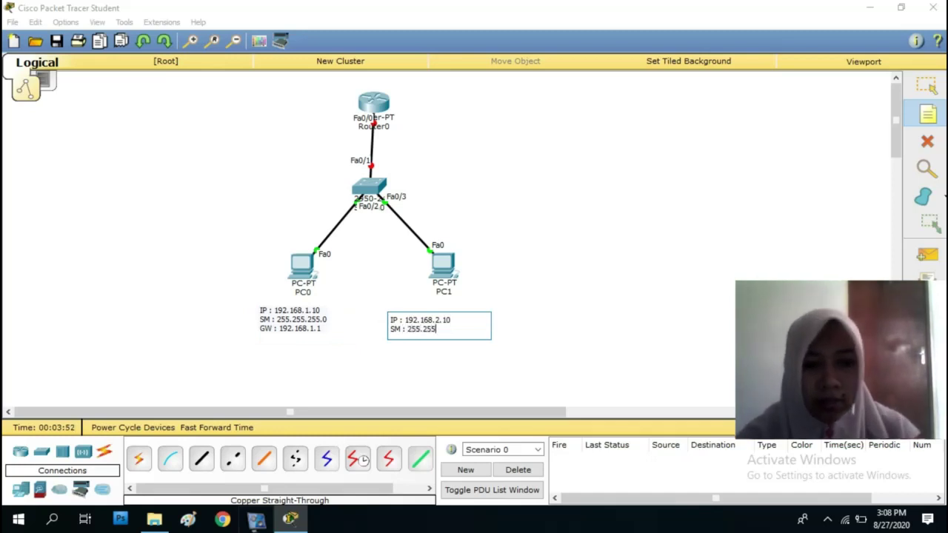
pyautogui.write('.255.0')
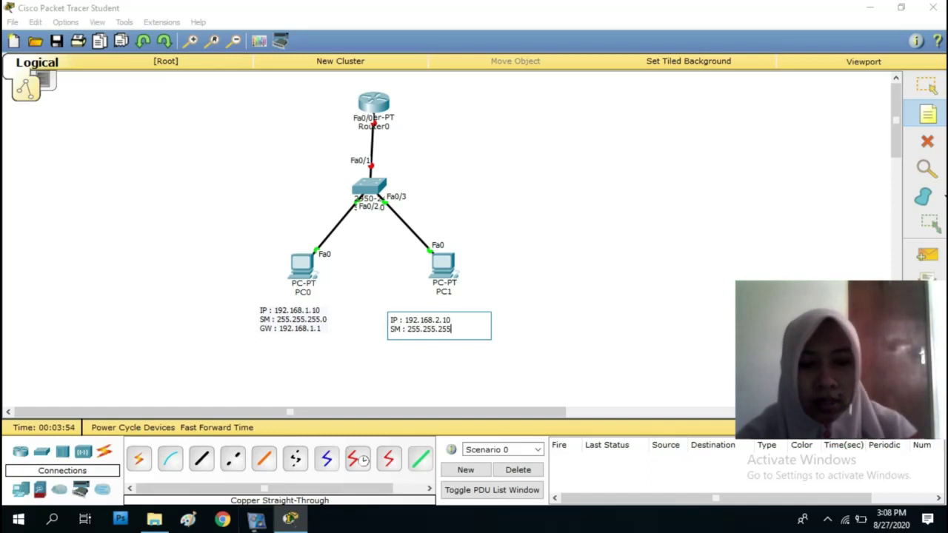
pyautogui.press('Return')
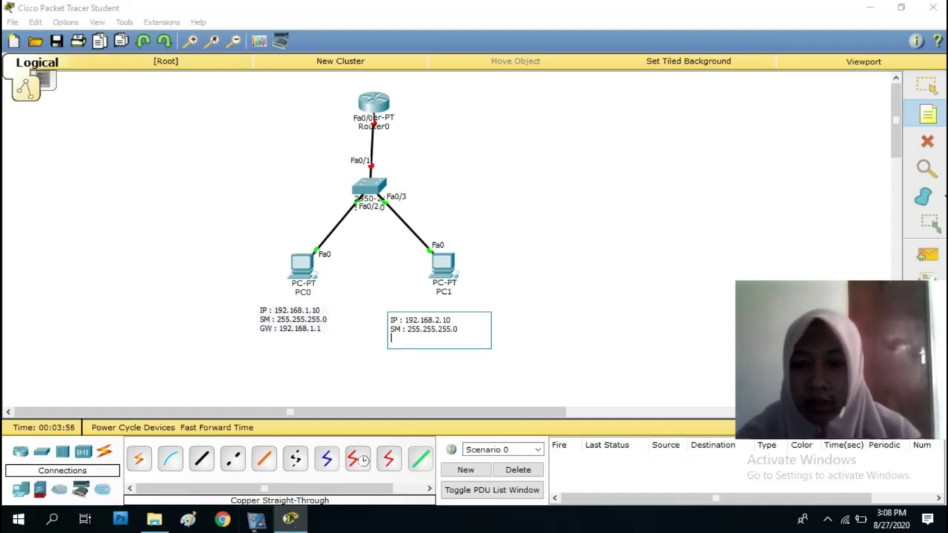
pyautogui.write('GW : 192.167')
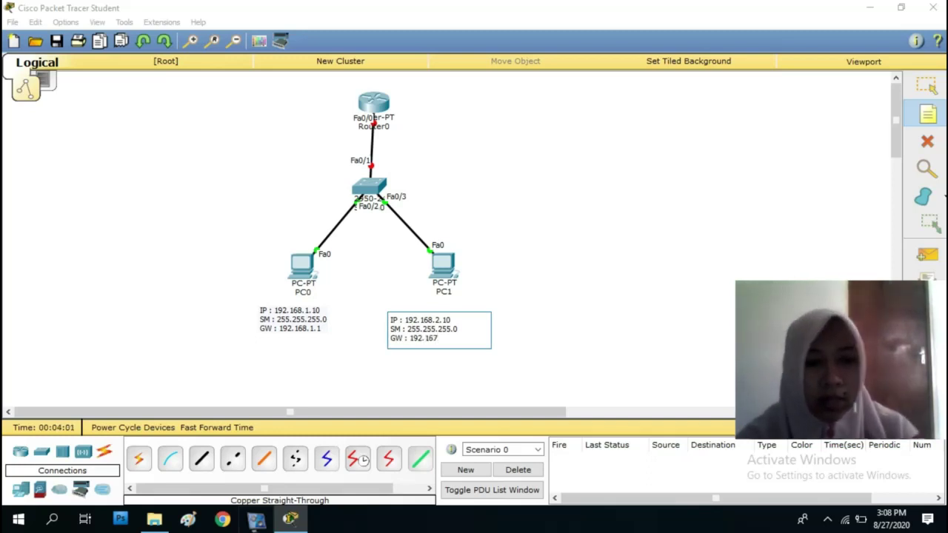
pyautogui.press('BackSpace')
pyautogui.write('8.')
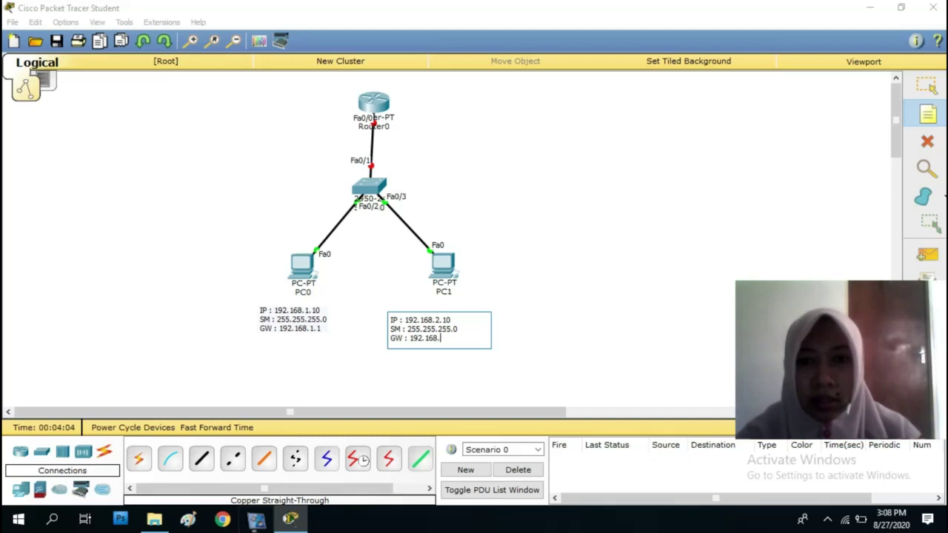
pyautogui.write('2.1')
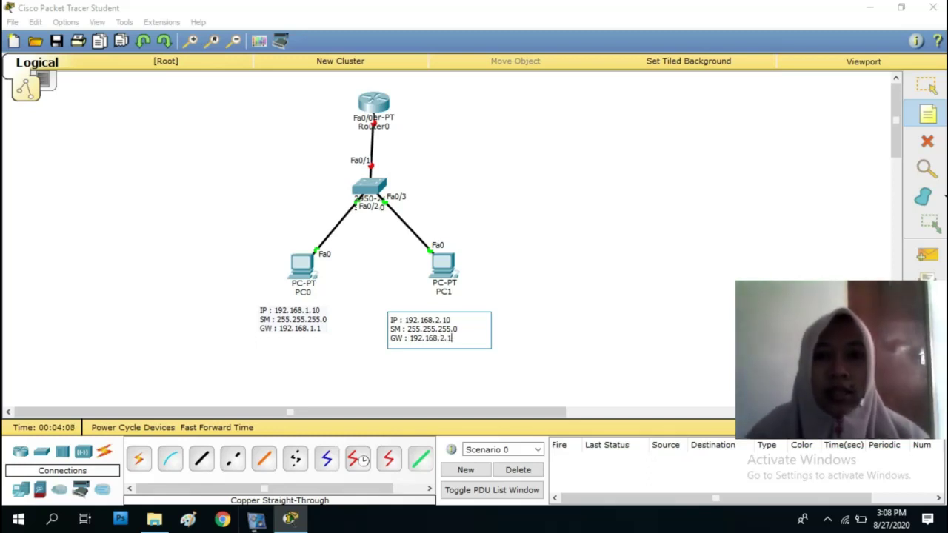
# Step: Add a "VLAN 20" note beside PC1 and a "VLAN 10" note beside PC0
pyautogui.click(460, 259)
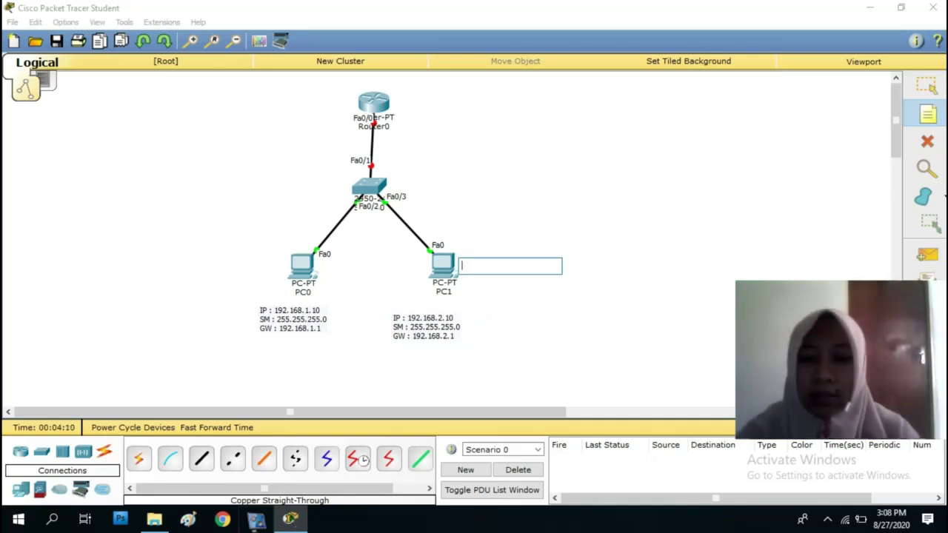
pyautogui.write('VLA')
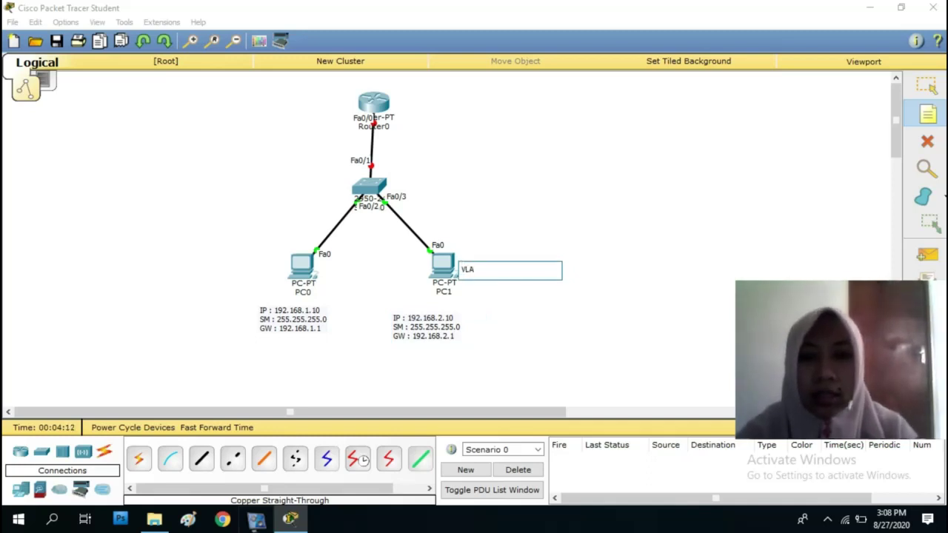
pyautogui.write('N 20')
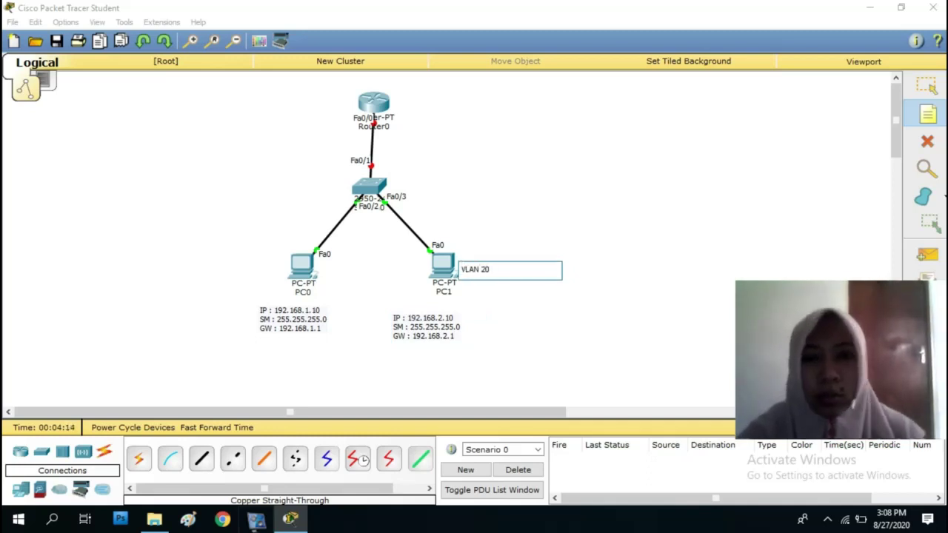
pyautogui.click(240, 263)
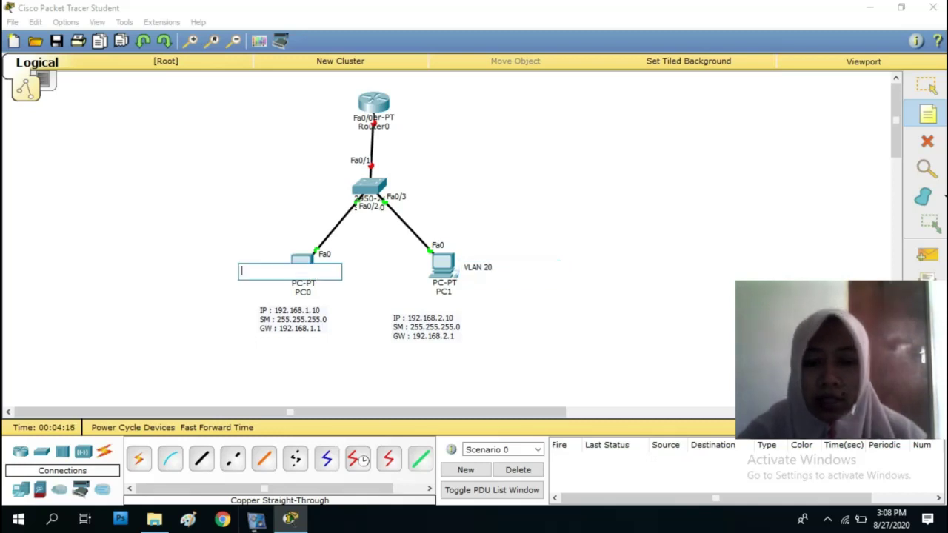
pyautogui.write('VLAN 10')
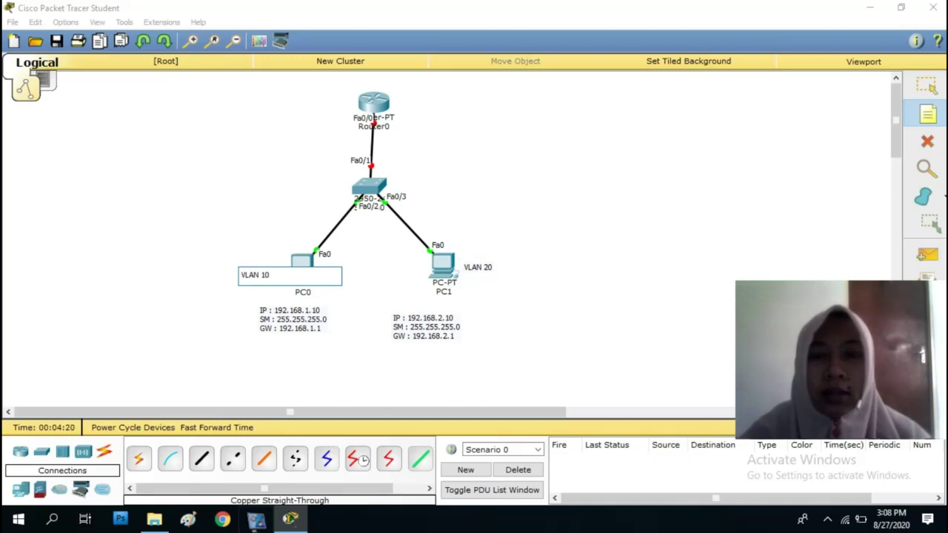
# Step: Add a two-line note beside Router0 reading "GW VLAN 10 : 192.168.1.1" and "GW VLAN 20 : 192.168.2.1"
pyautogui.click(405, 102)
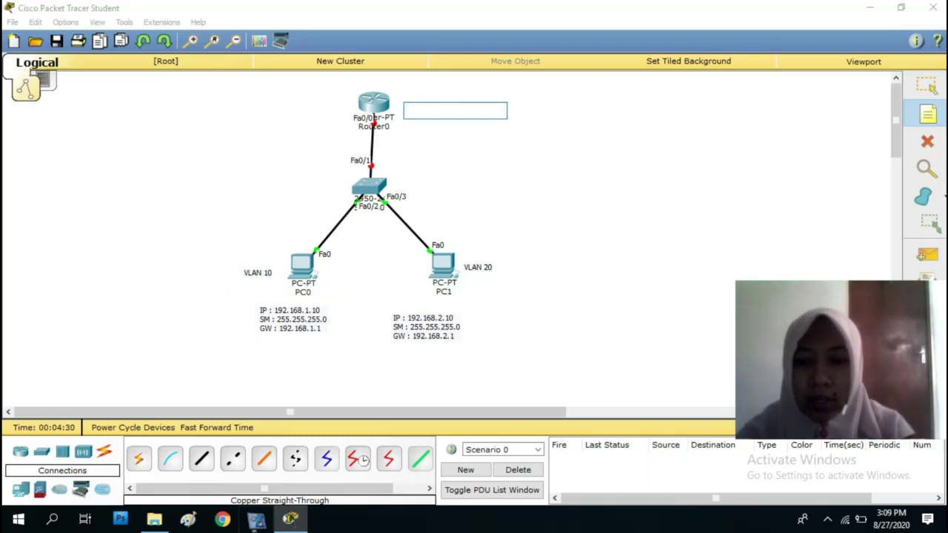
pyautogui.write('GW VLAN 10 ')
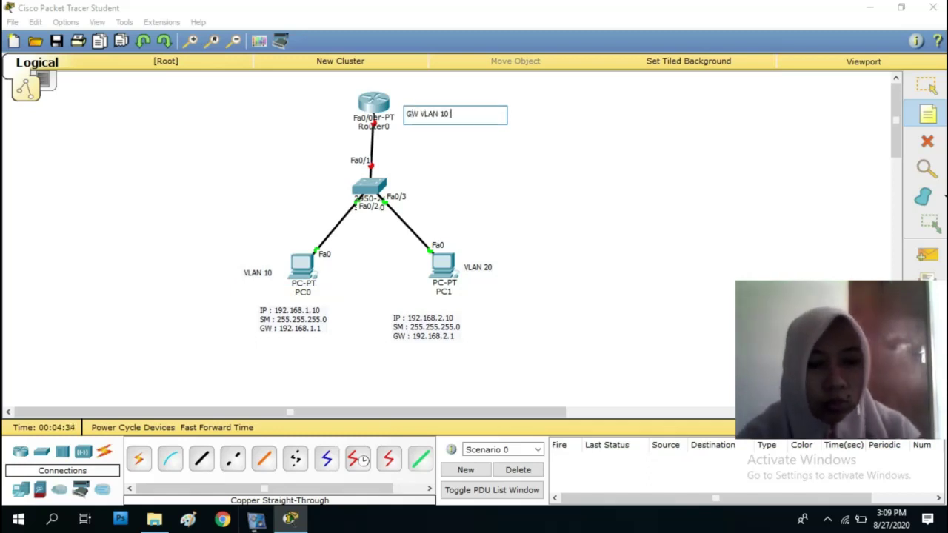
pyautogui.write(': 19')
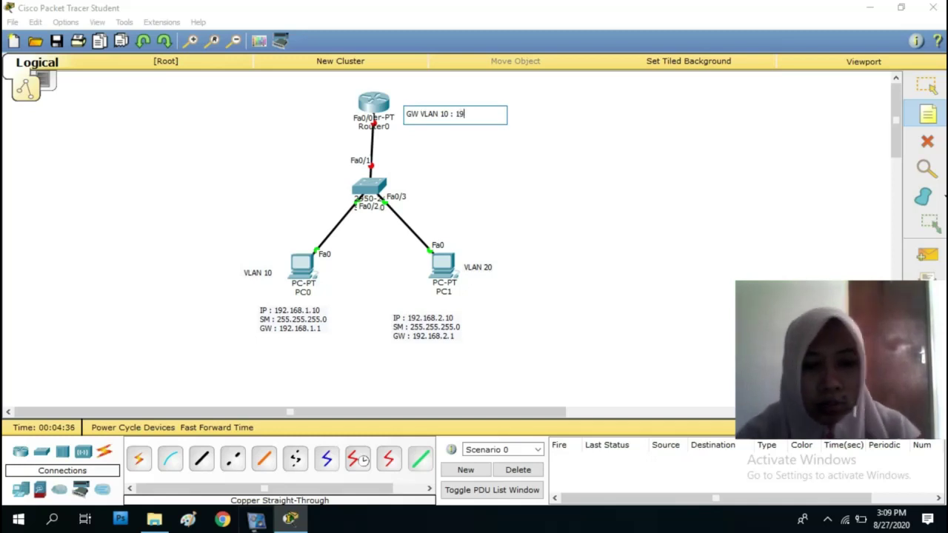
pyautogui.write('2.168.1.1')
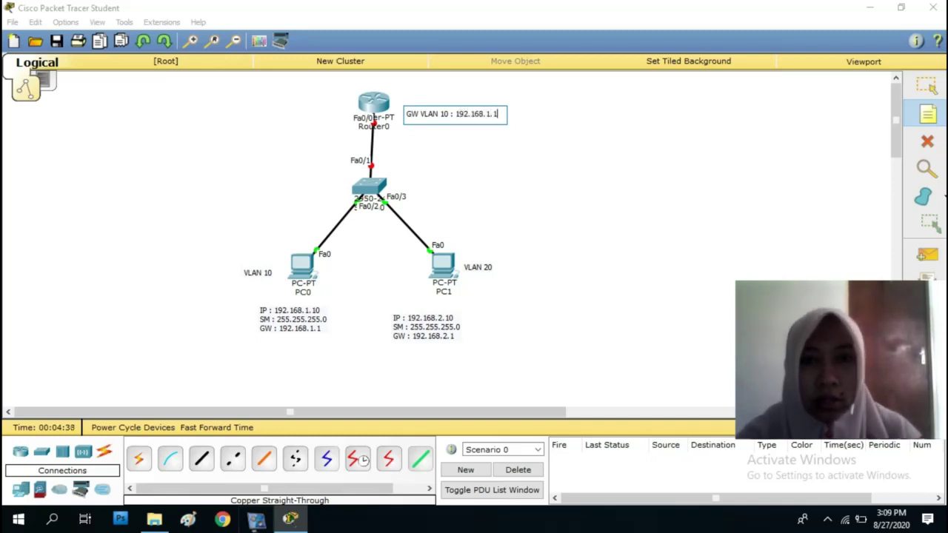
pyautogui.press('Return')
pyautogui.write('GW')
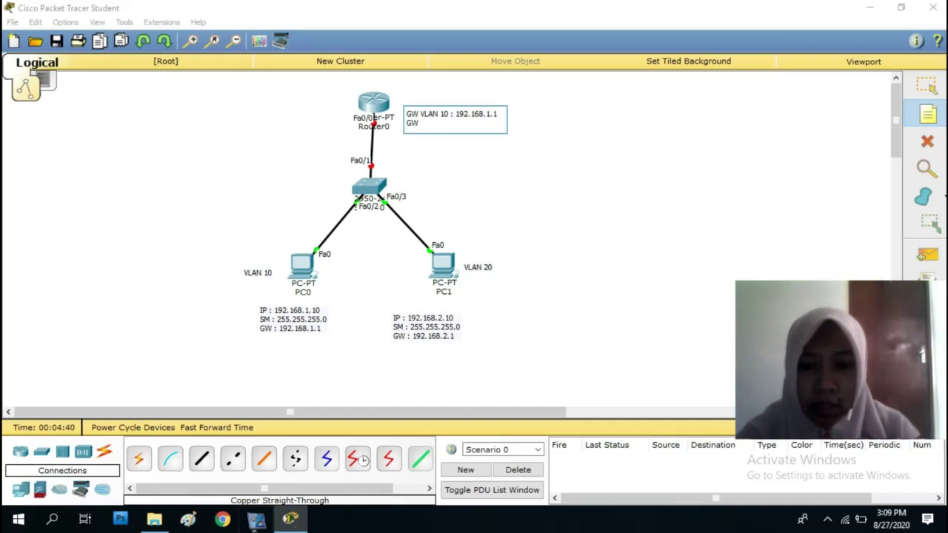
pyautogui.write(' VLAN 20')
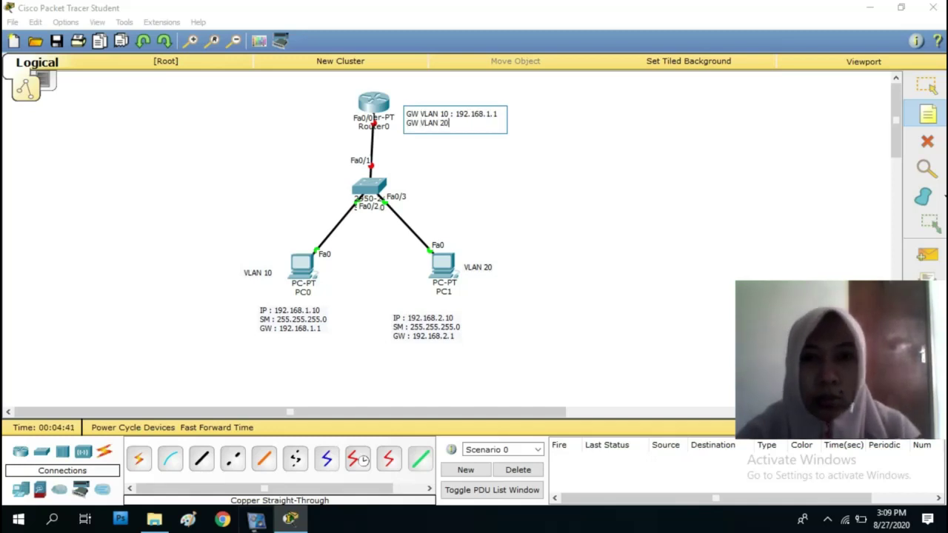
pyautogui.write(' : 192.168')
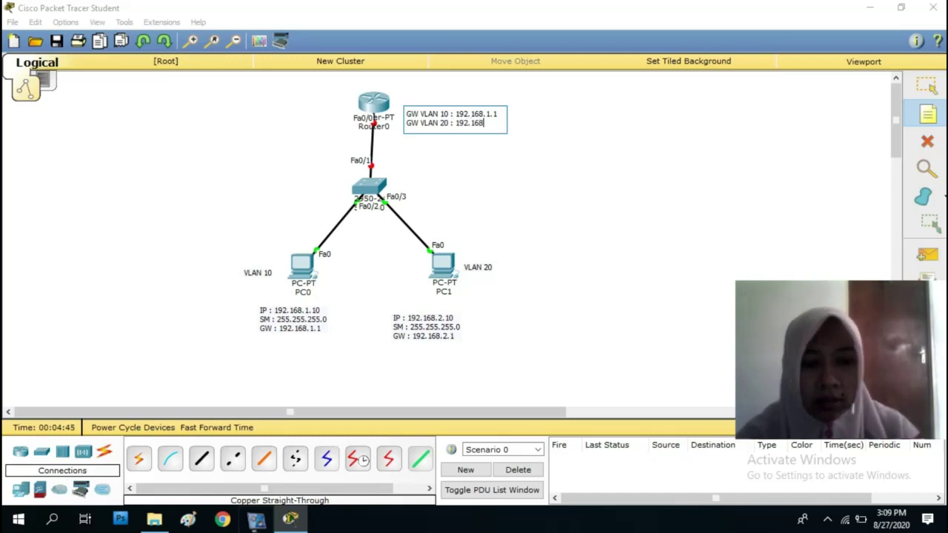
pyautogui.write('.2.1')
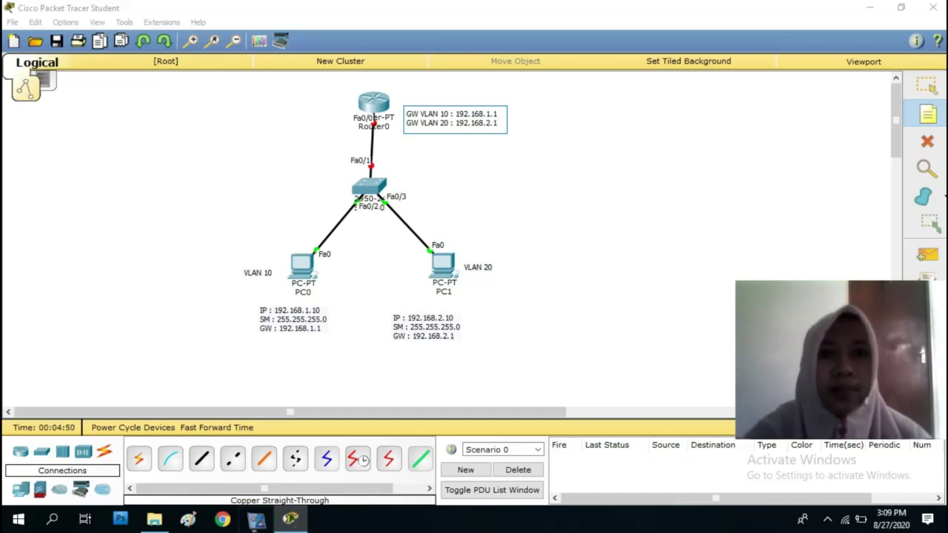
pyautogui.press('Escape')
# Step: Move the router's gateway note and both PCs' VLAN and IP address notes closer to their devices
pyautogui.moveTo(437, 117); pyautogui.dragTo(427, 108)
pyautogui.moveTo(477, 267); pyautogui.dragTo(475, 258)
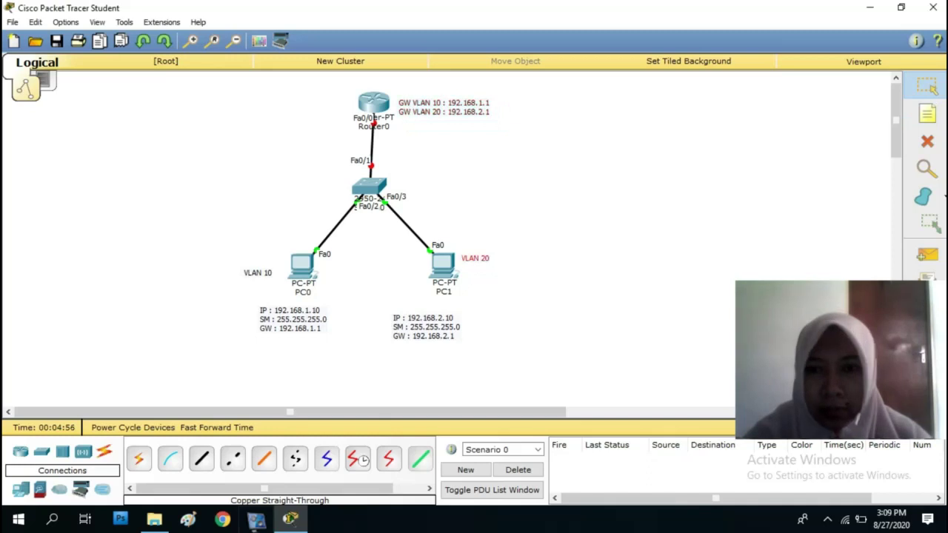
pyautogui.moveTo(426, 327); pyautogui.dragTo(444, 313)
pyautogui.moveTo(292, 320); pyautogui.dragTo(306, 309)
pyautogui.moveTo(258, 273); pyautogui.dragTo(275, 265)
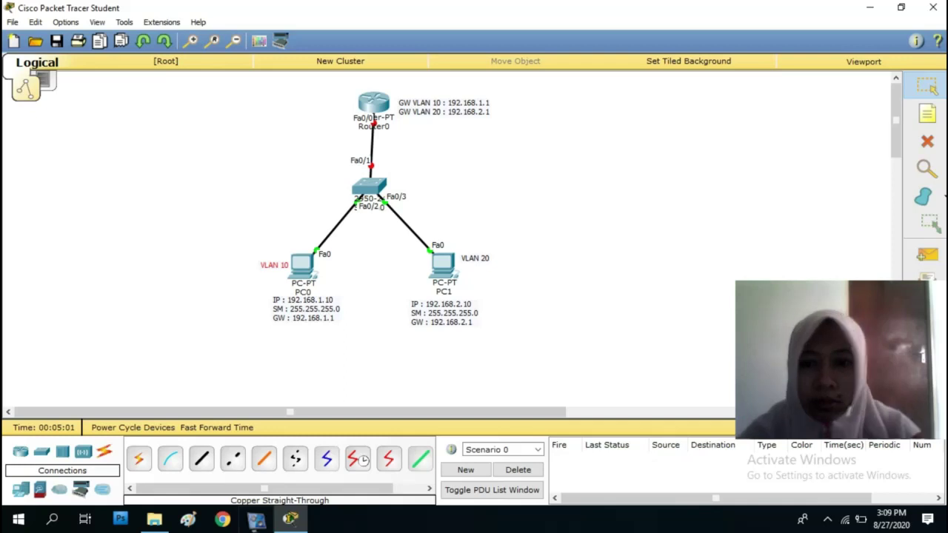
# Step: Rename the VLAN 20 computer as PC2 and the VLAN 10 computer as PC1
pyautogui.click(444, 292)
pyautogui.press('BackSpace')
pyautogui.write('2')
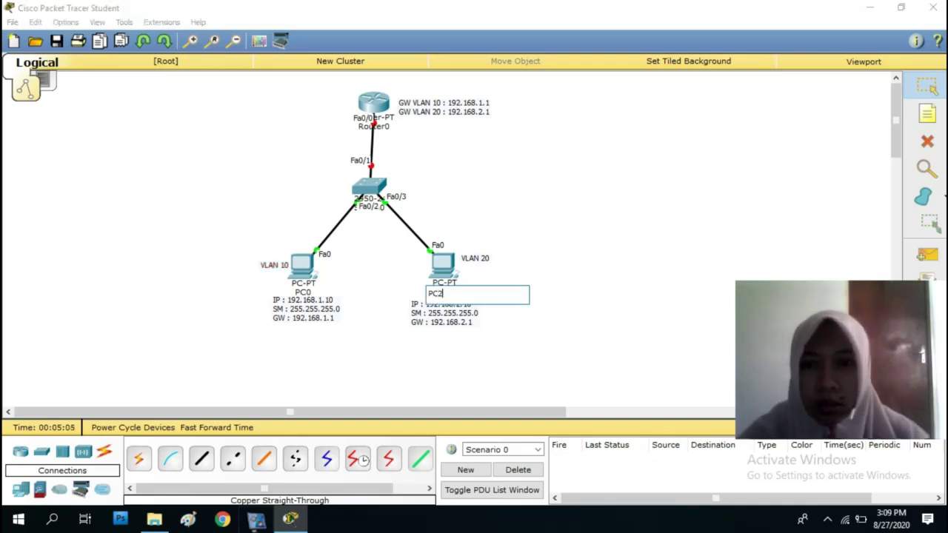
pyautogui.click(303, 293)
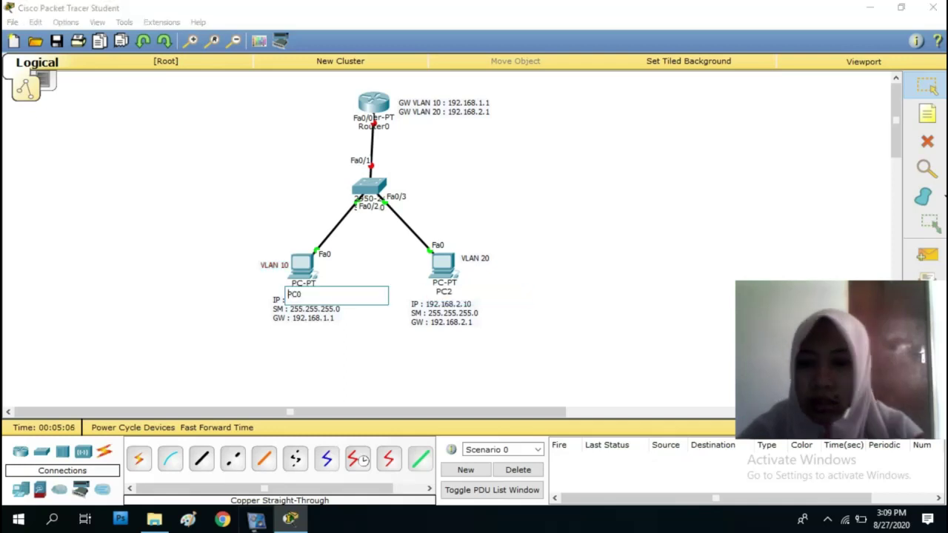
pyautogui.press('BackSpace')
pyautogui.write('1')
pyautogui.press('Return')
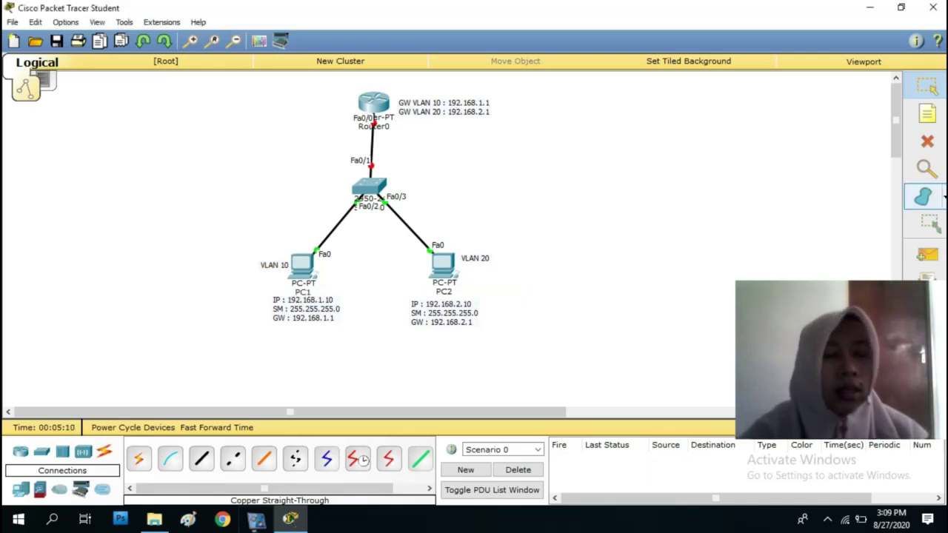
# Step: Draw an ellipse with a blue fill around PC1 and its VLAN 10 and IP address notes
pyautogui.click(925, 196)
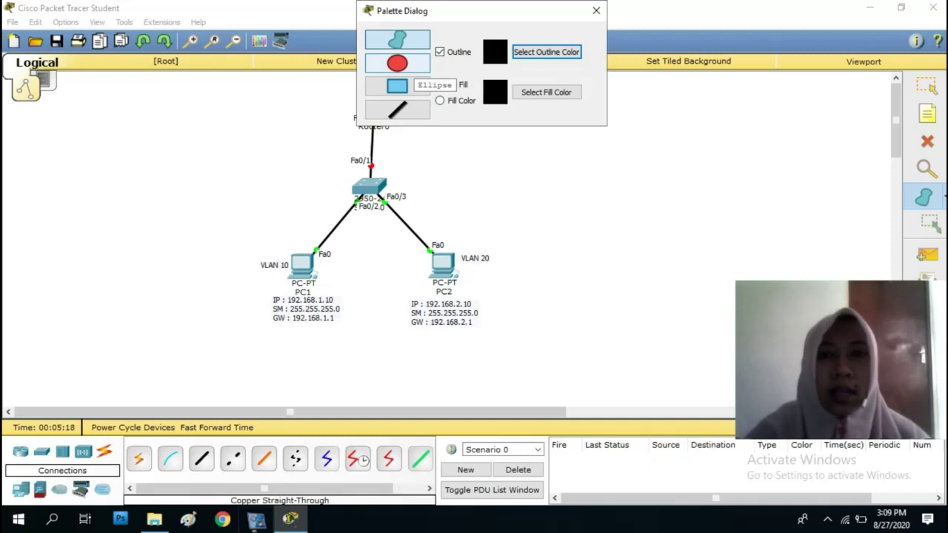
pyautogui.click(403, 64)
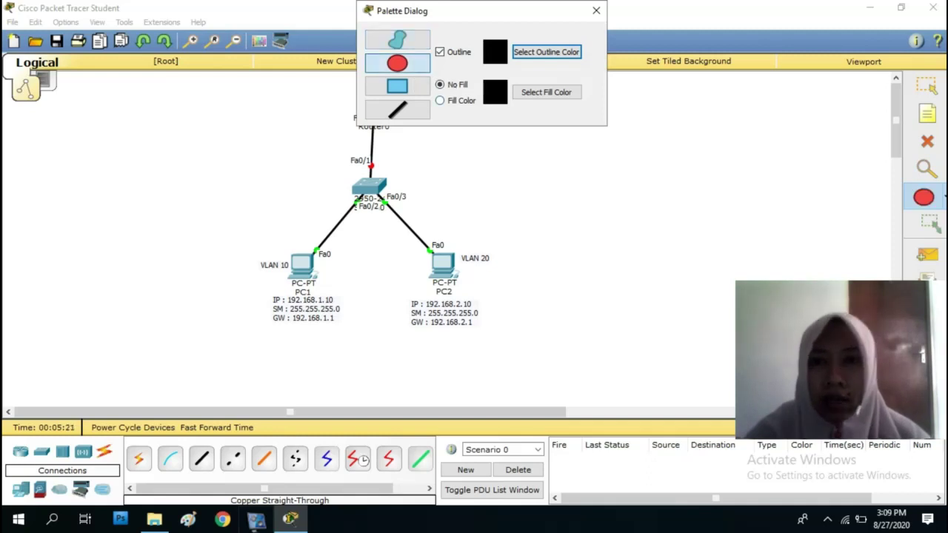
pyautogui.click(440, 100)
pyautogui.click(320, 193)
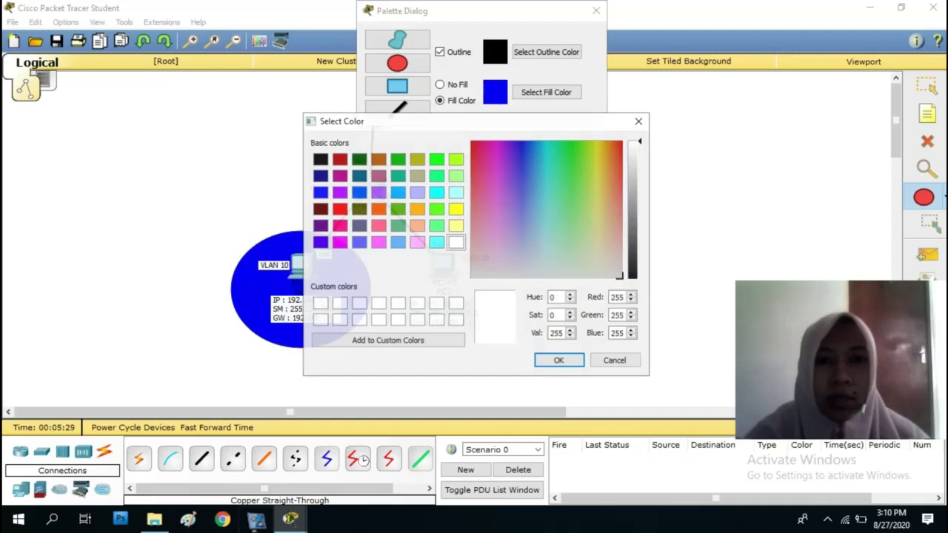
# Step: Draw an ellipse with a yellow fill around PC2 and its VLAN 20 and IP address notes
pyautogui.click(455, 209)
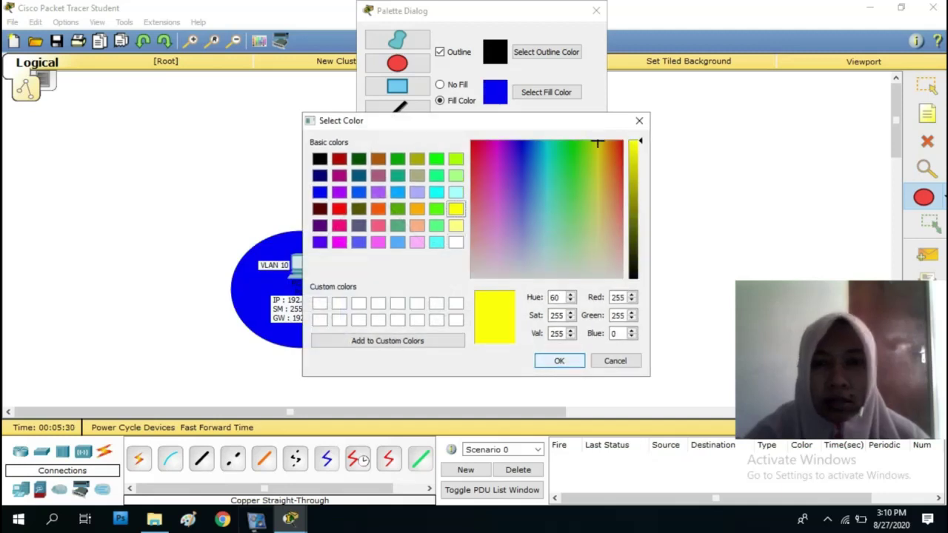
pyautogui.click(559, 360)
pyautogui.moveTo(378, 235)
pyautogui.mouseDown()
pyautogui.moveTo(426, 262)
pyautogui.moveTo(516, 354)
pyautogui.mouseUp()
pyautogui.click(597, 10)
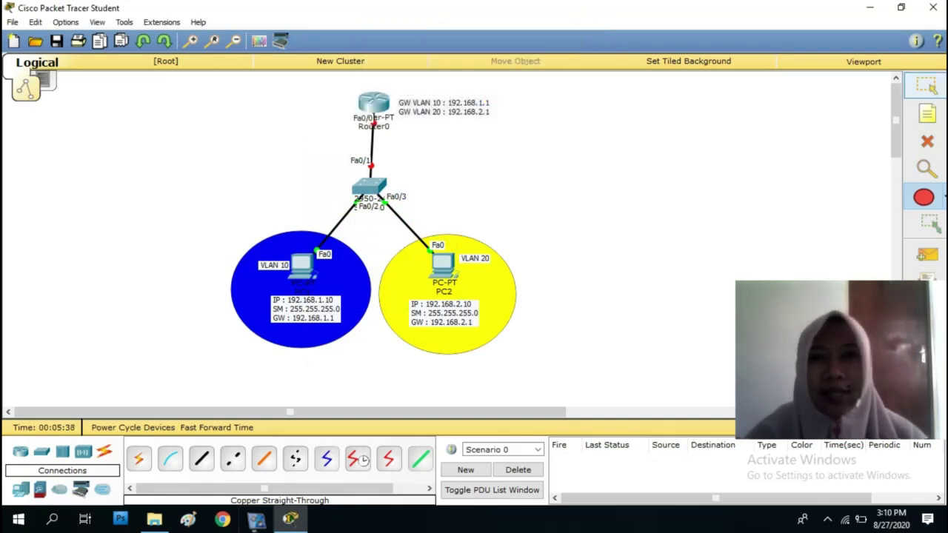
pyautogui.press('Escape')
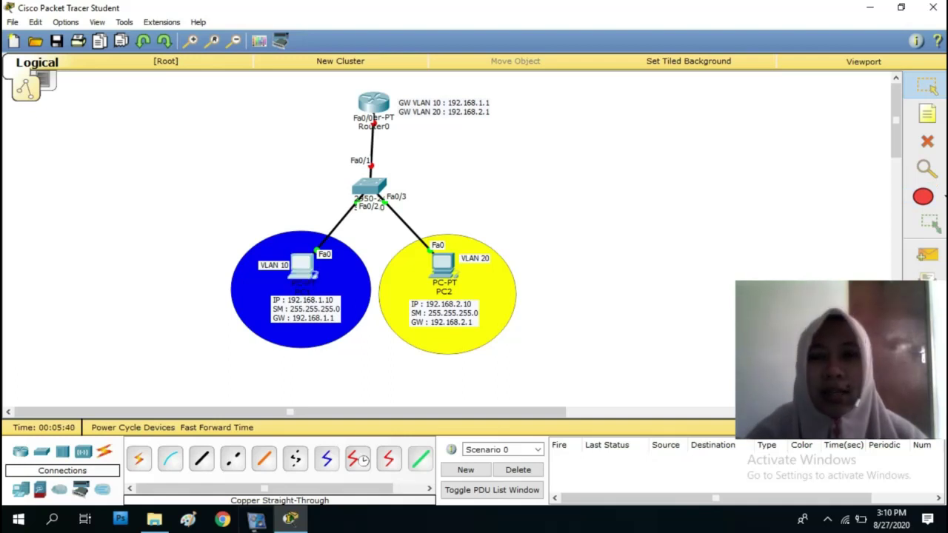
# Step: Configure PC1 with static IP address 192.168.1.10, subnet mask 255.255.255.0 and default gateway 192.168.1.1
pyautogui.click(301, 267)
pyautogui.click(377, 110)
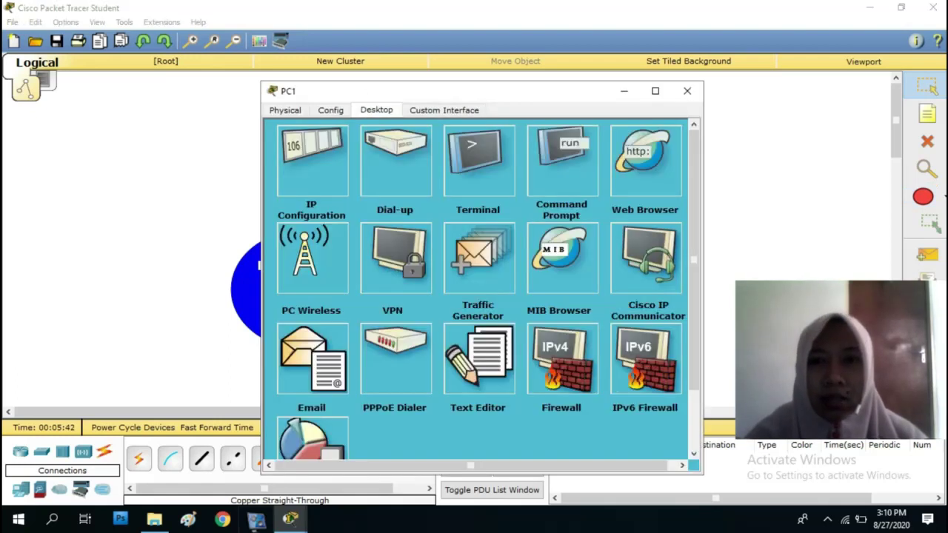
pyautogui.click(312, 160)
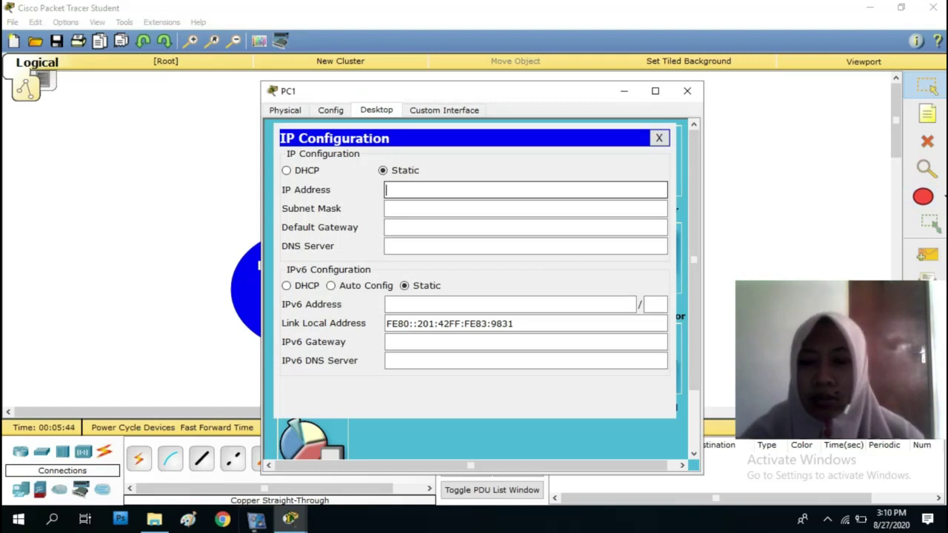
pyautogui.write('192.16')
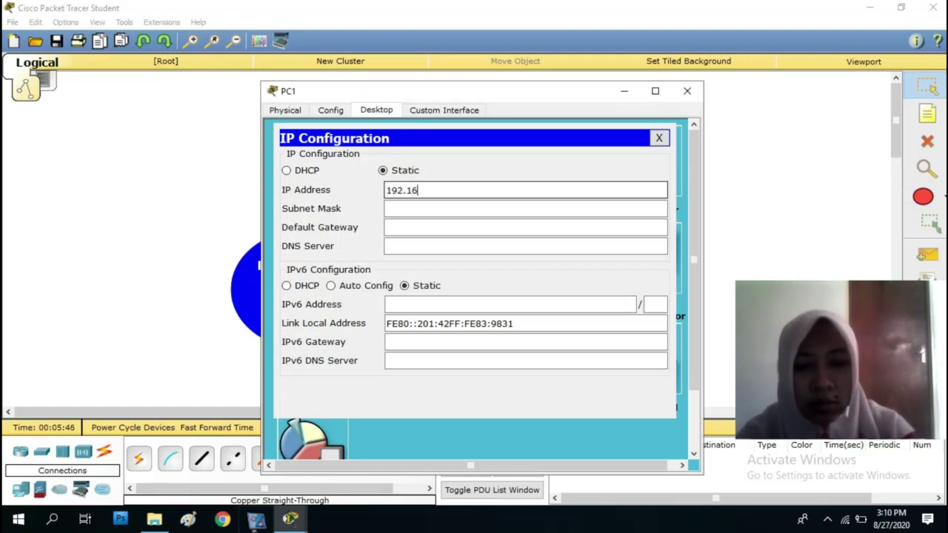
pyautogui.write('8.1.10')
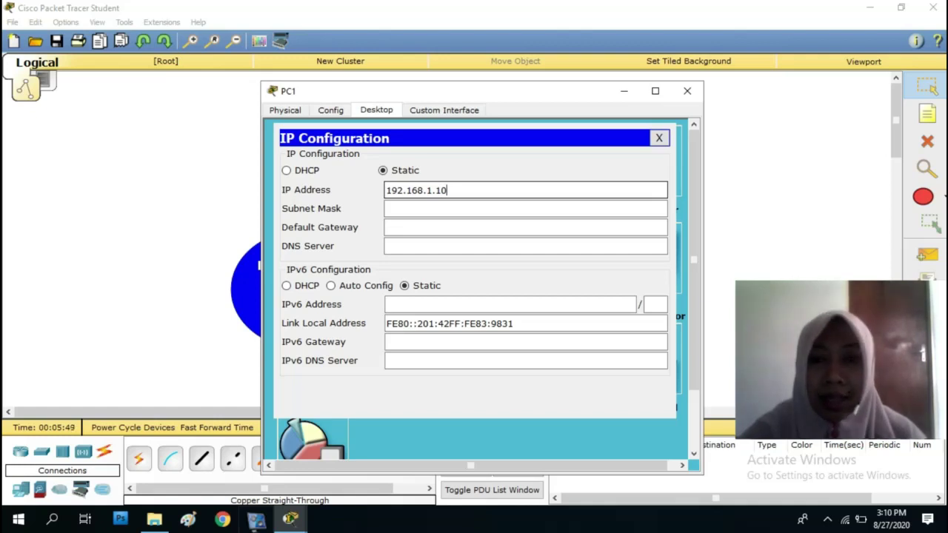
pyautogui.click(452, 209)
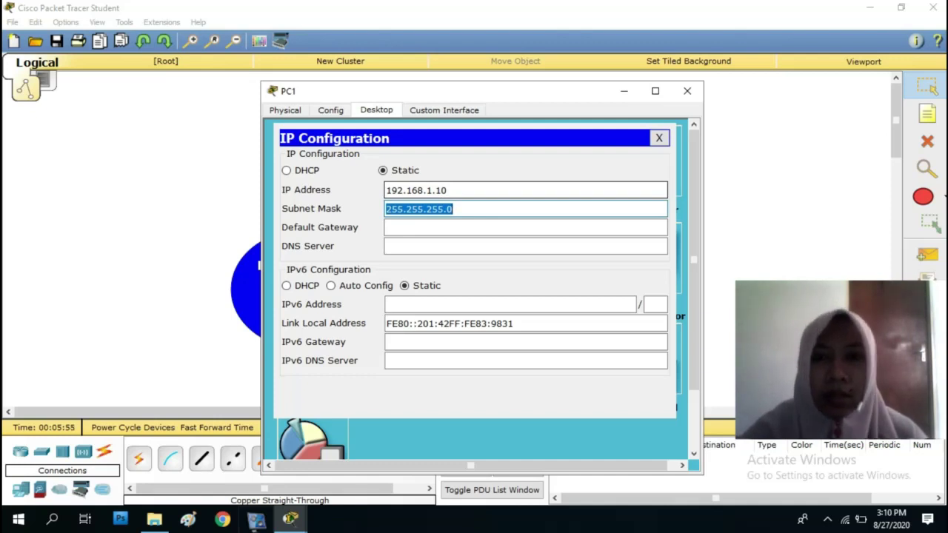
pyautogui.press('Tab')
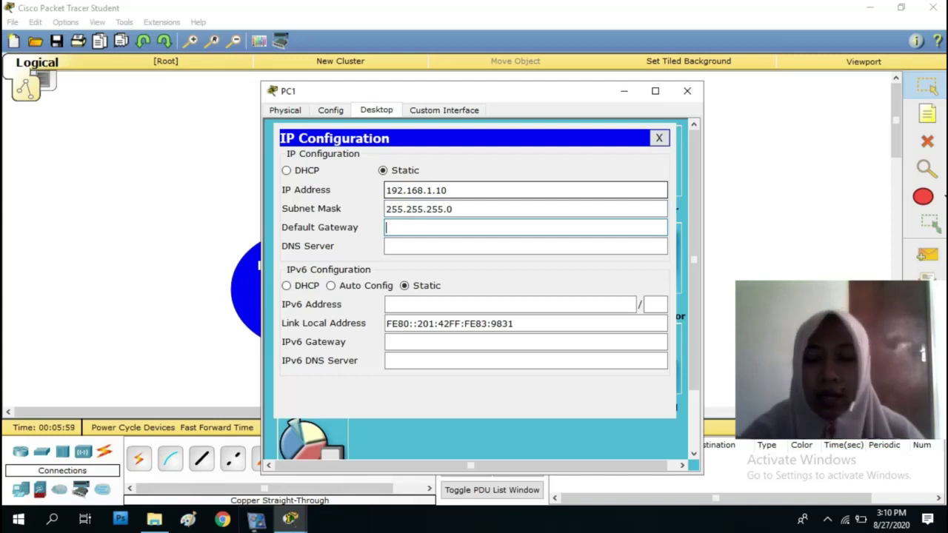
pyautogui.write('192.')
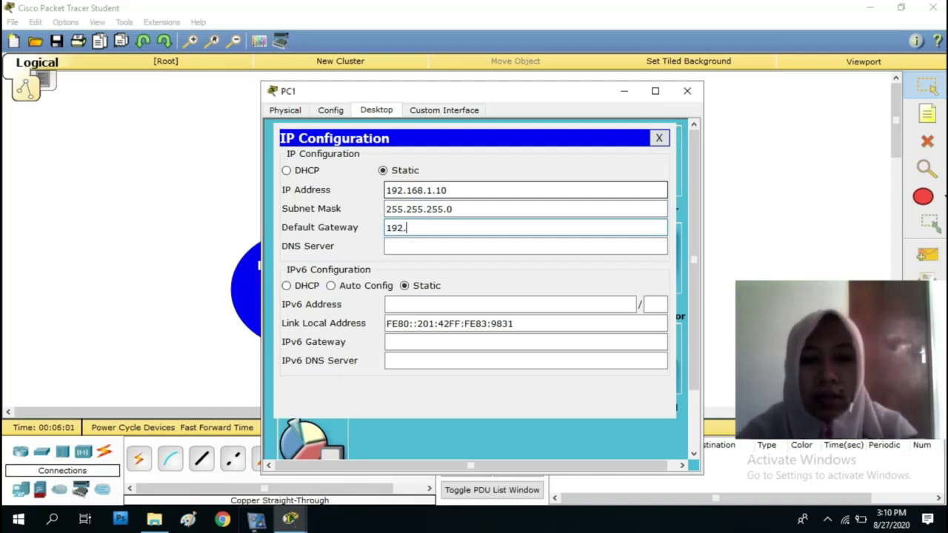
pyautogui.write('168.1.1')
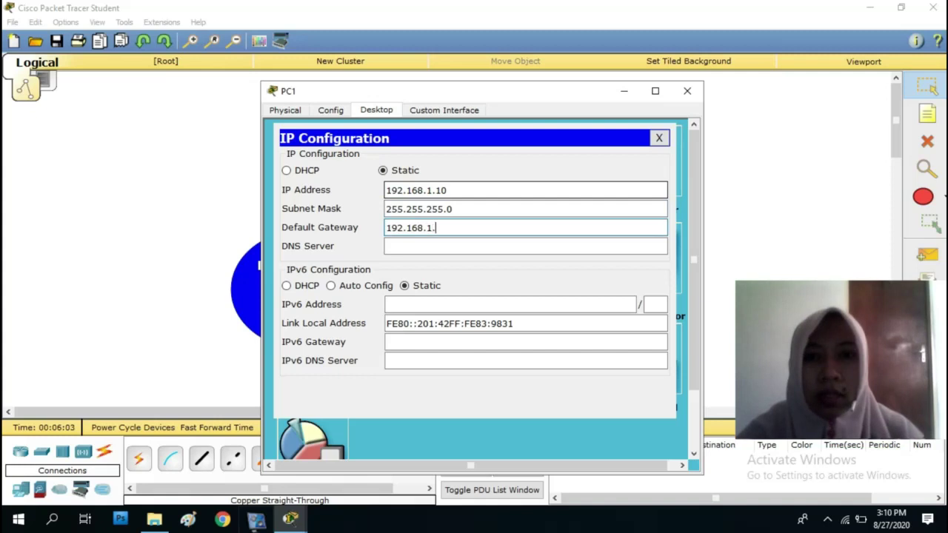
pyautogui.click(687, 90)
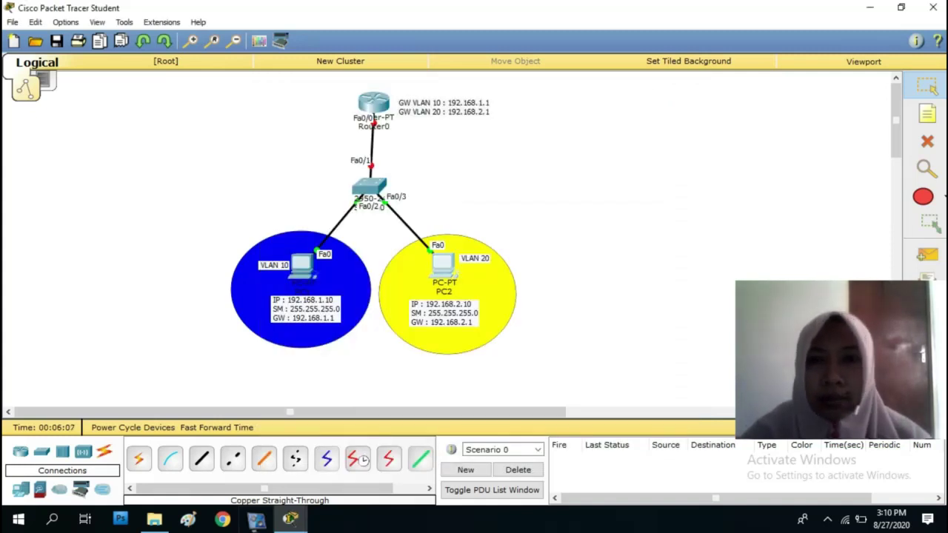
# Step: Configure PC2 with static IP address 192.168.2.10, subnet mask 255.255.255.0 and default gateway 192.168.2.1
pyautogui.click(443, 266)
pyautogui.click(376, 109)
pyautogui.click(311, 156)
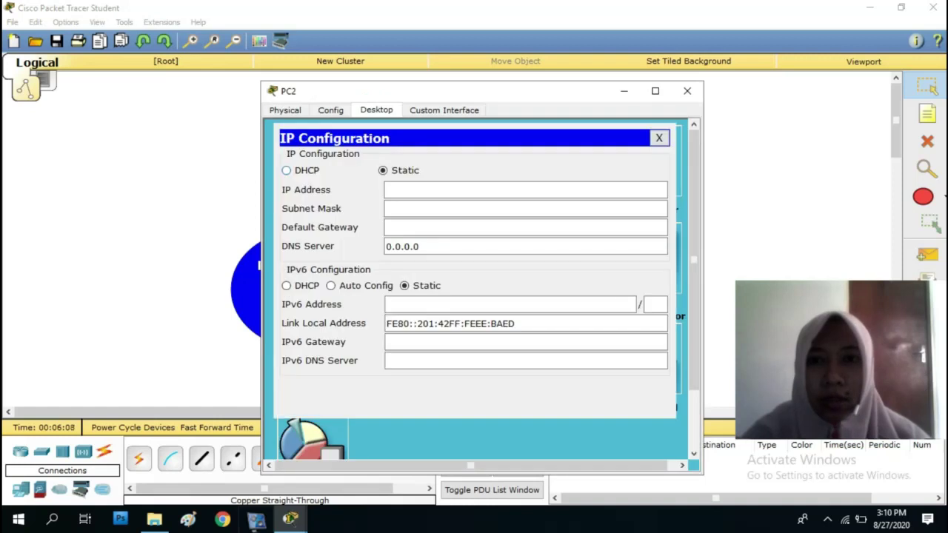
pyautogui.click(444, 190)
pyautogui.write('192.168.2.1')
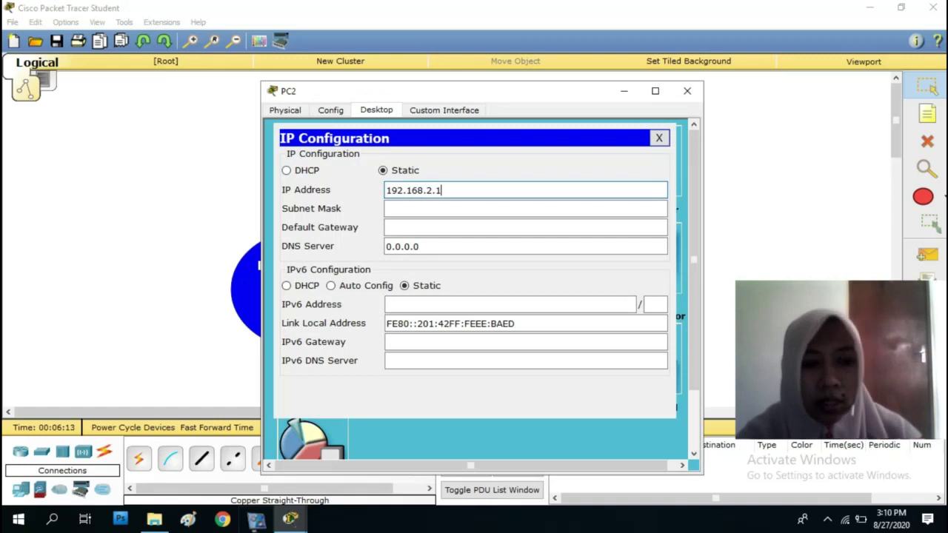
pyautogui.write('0')
pyautogui.press('Tab')
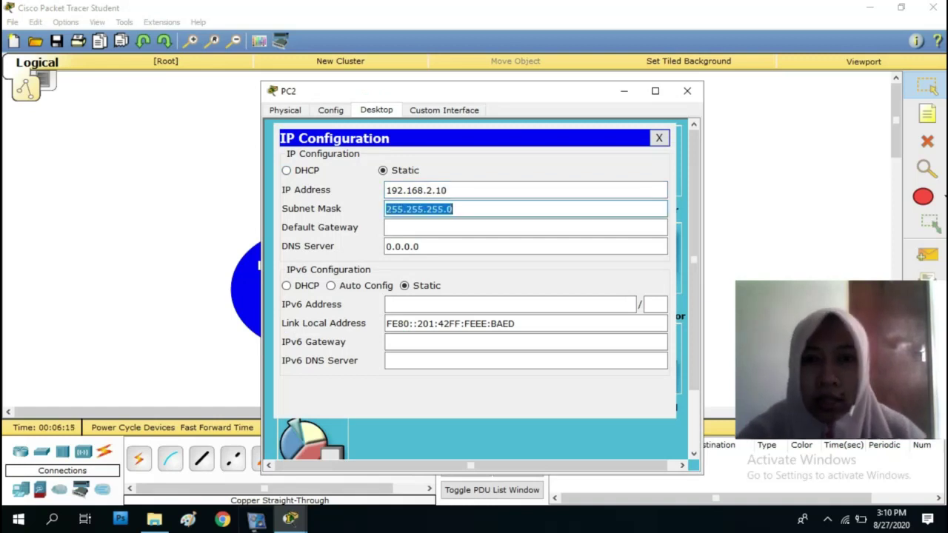
pyautogui.press('Tab')
pyautogui.write('192.168.2.1')
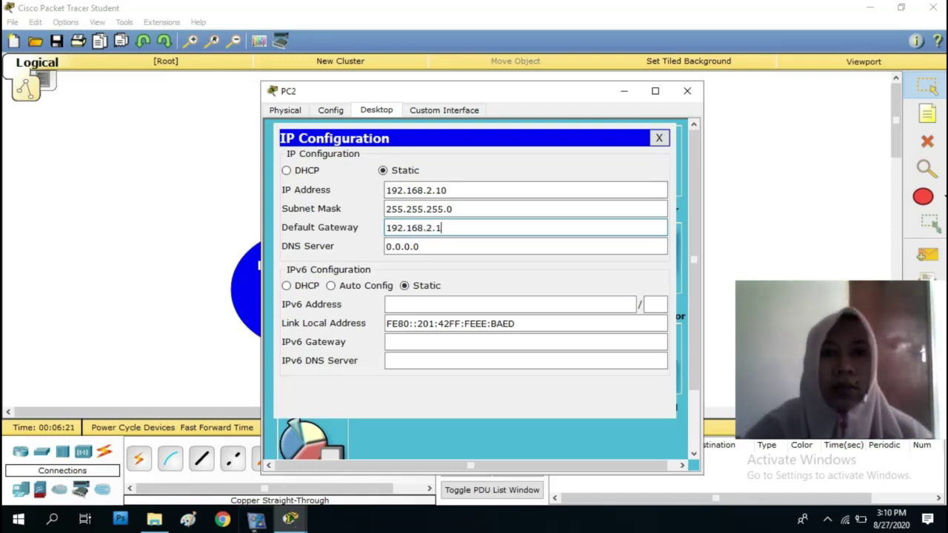
pyautogui.click(687, 91)
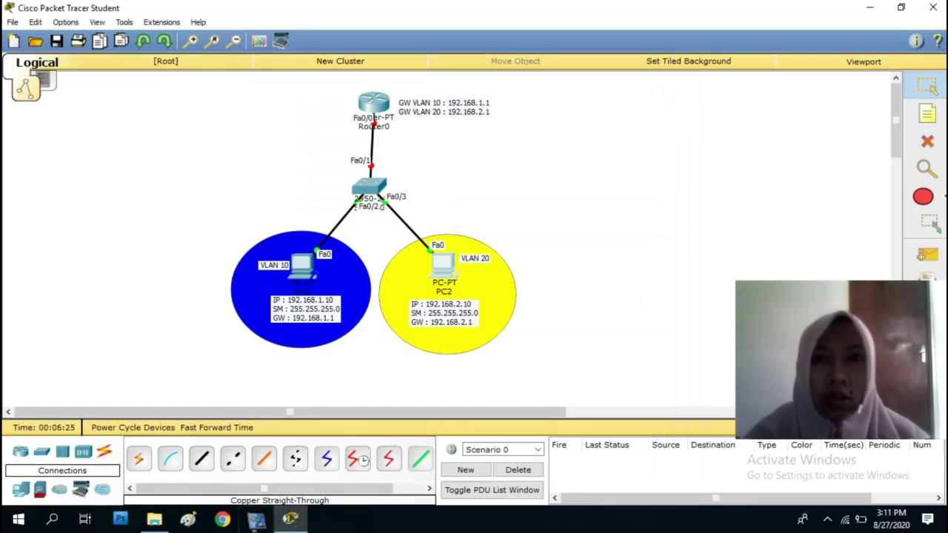
# Step: Open the switch's command line and enter global configuration mode with en and conf t
pyautogui.click(369, 187)
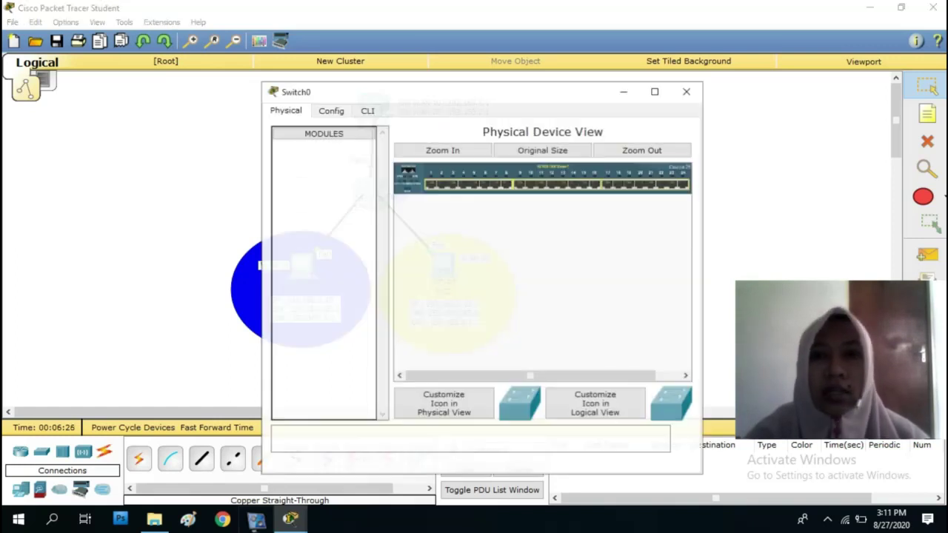
pyautogui.click(367, 110)
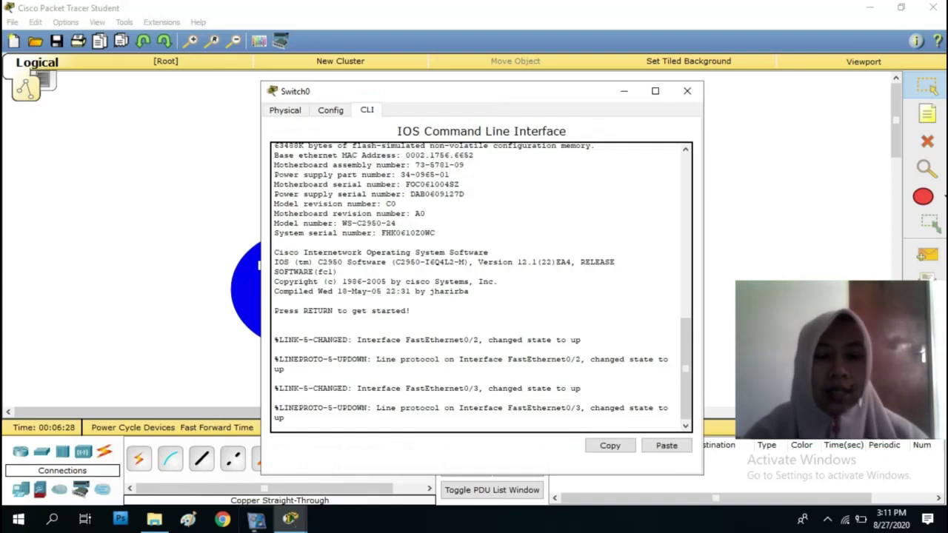
pyautogui.press('Return')
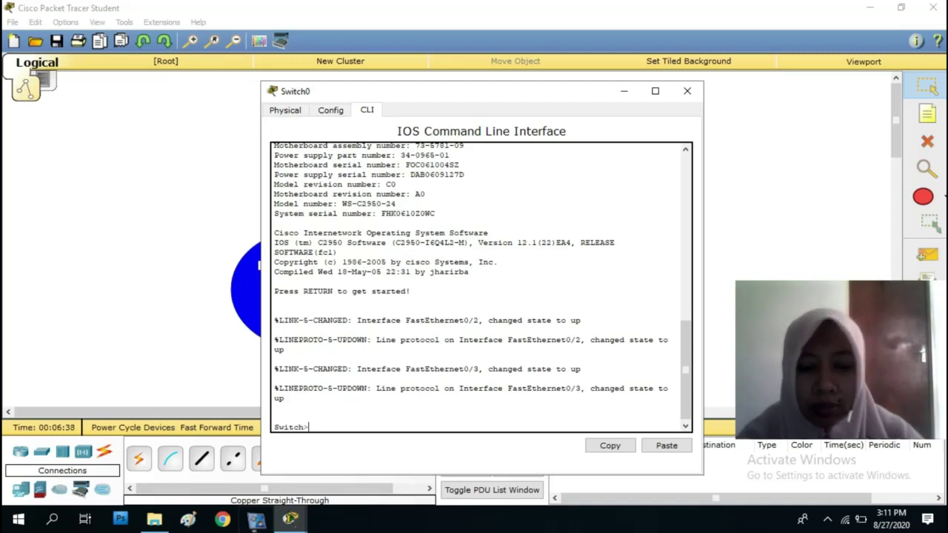
pyautogui.write('en')
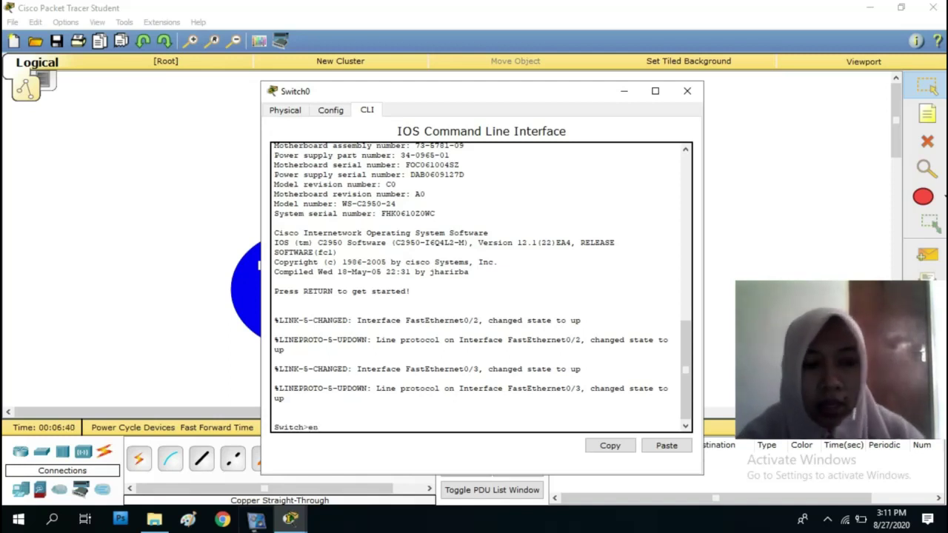
pyautogui.press('Return')
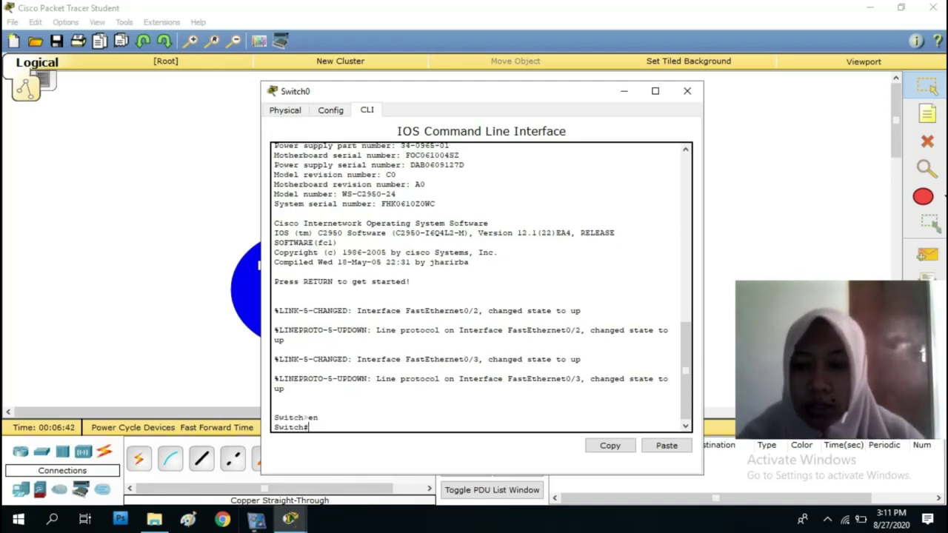
pyautogui.write('conf t')
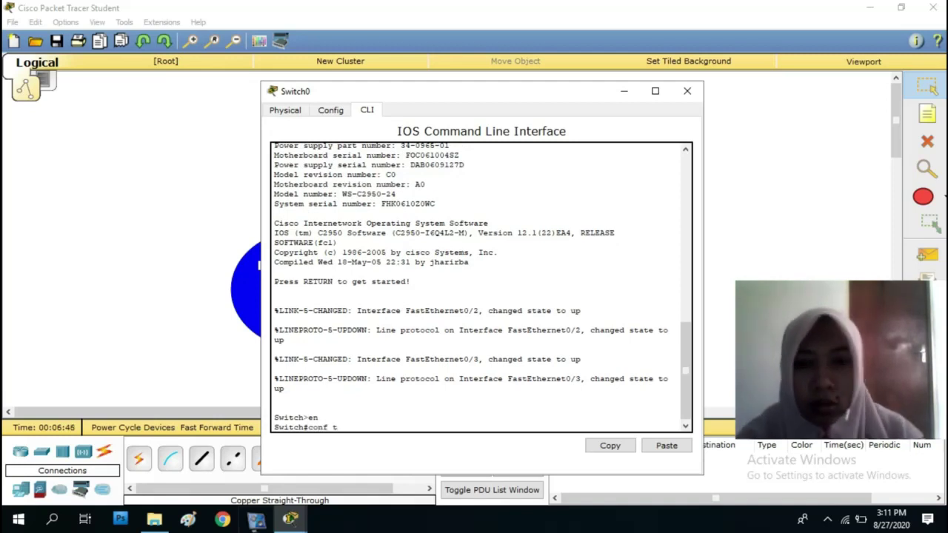
pyautogui.press('Return')
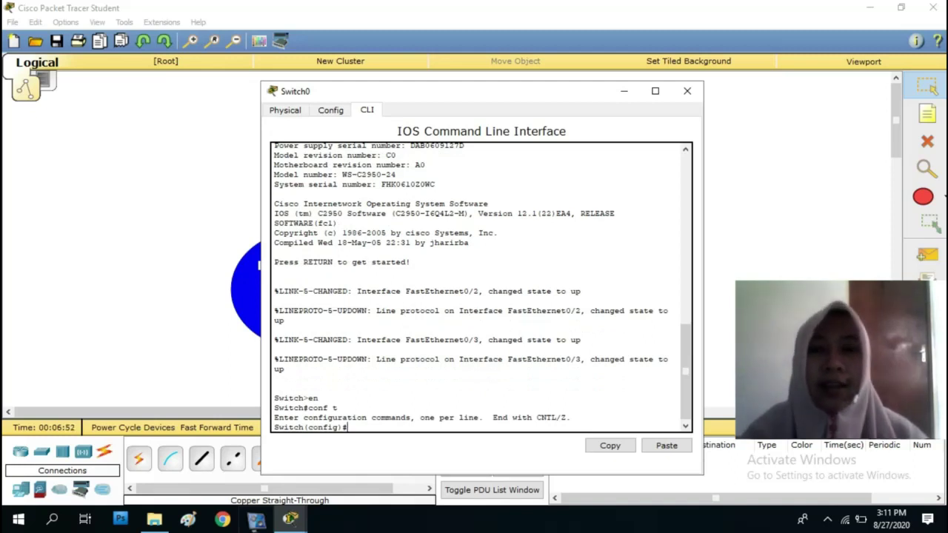
# Step: Create VLAN 10 on the switch and name it BIRU
pyautogui.moveTo(440, 97)
pyautogui.mouseDown()
pyautogui.moveTo(635, 97)
pyautogui.moveTo(448, 91)
pyautogui.mouseUp()
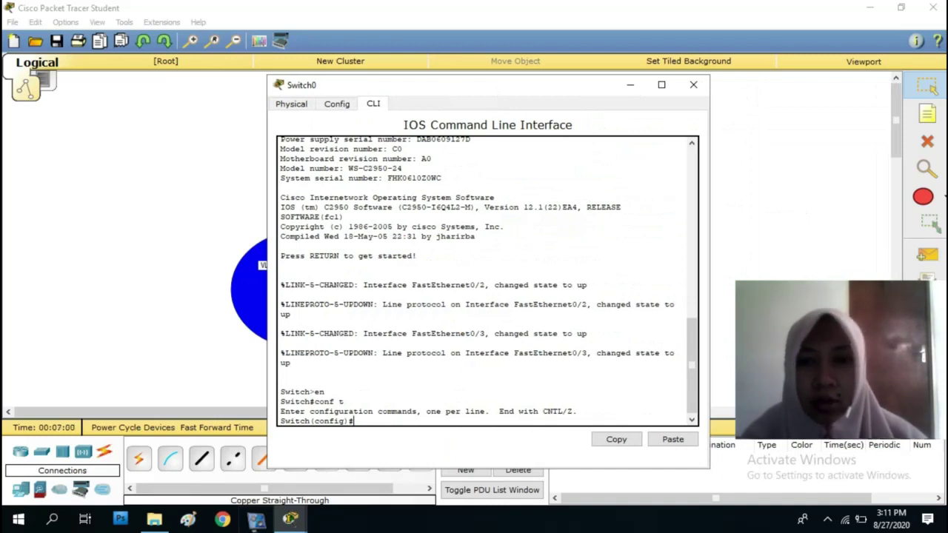
pyautogui.write('vlan 10')
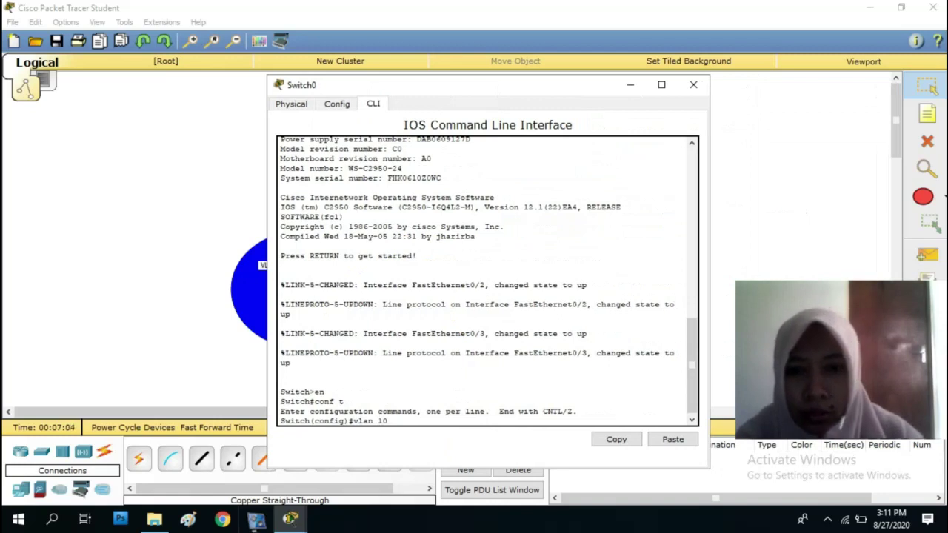
pyautogui.press('Return')
pyautogui.write('name BIRU')
pyautogui.press('Return')
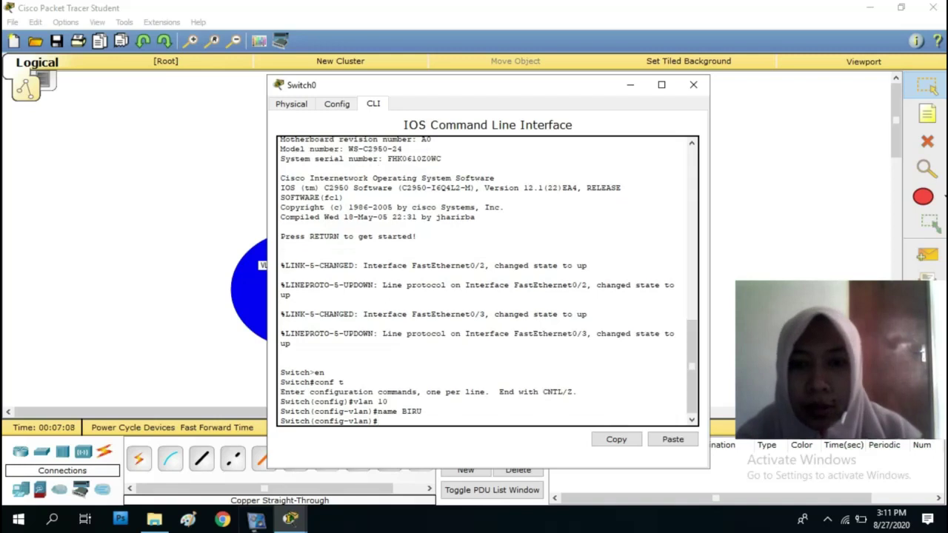
# Step: Create VLAN 20 on the switch with the name KUNING and return to global configuration mode
pyautogui.write('vlan 20')
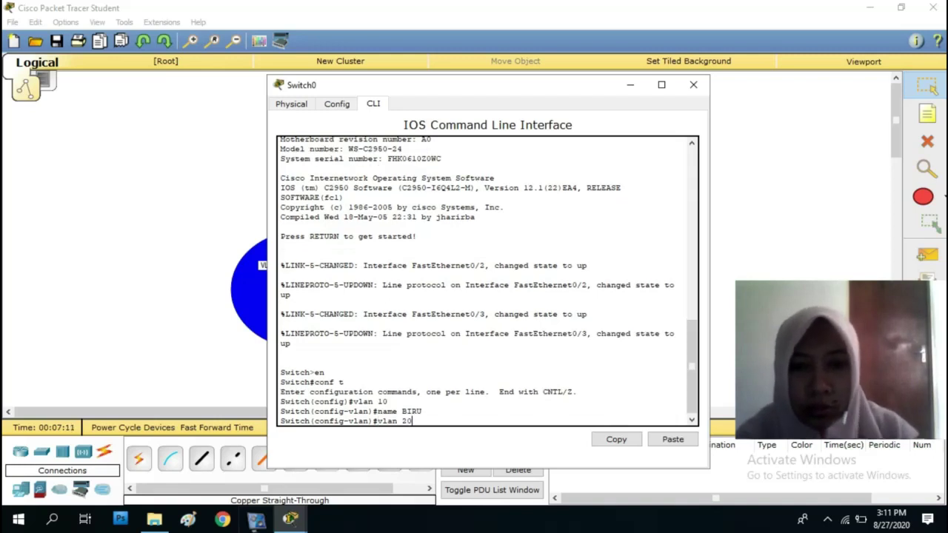
pyautogui.press('Return')
pyautogui.write('name')
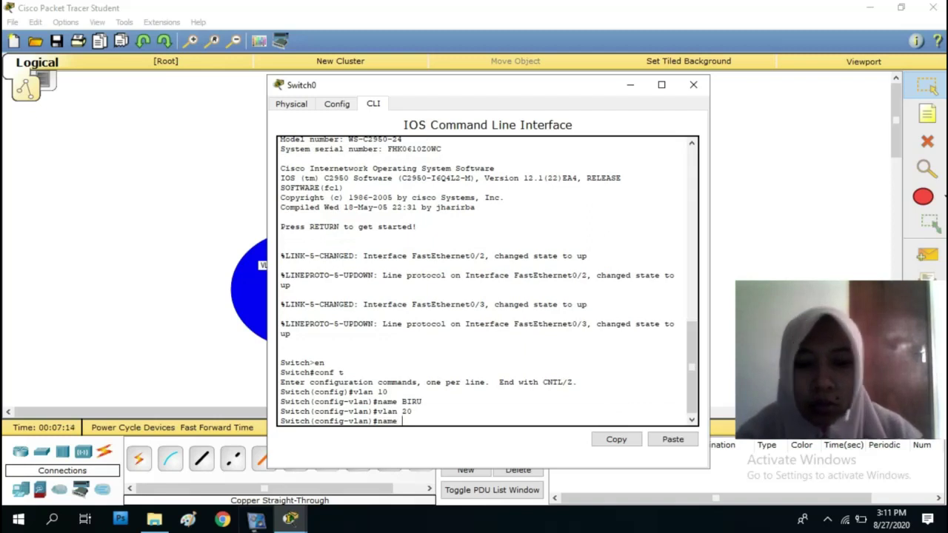
pyautogui.write(' KUNING')
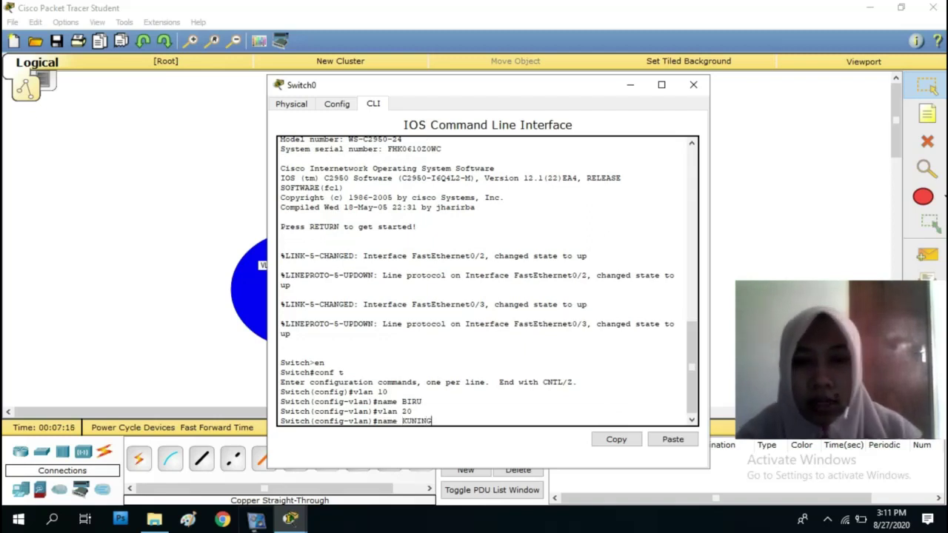
pyautogui.press('Return')
pyautogui.write('ex')
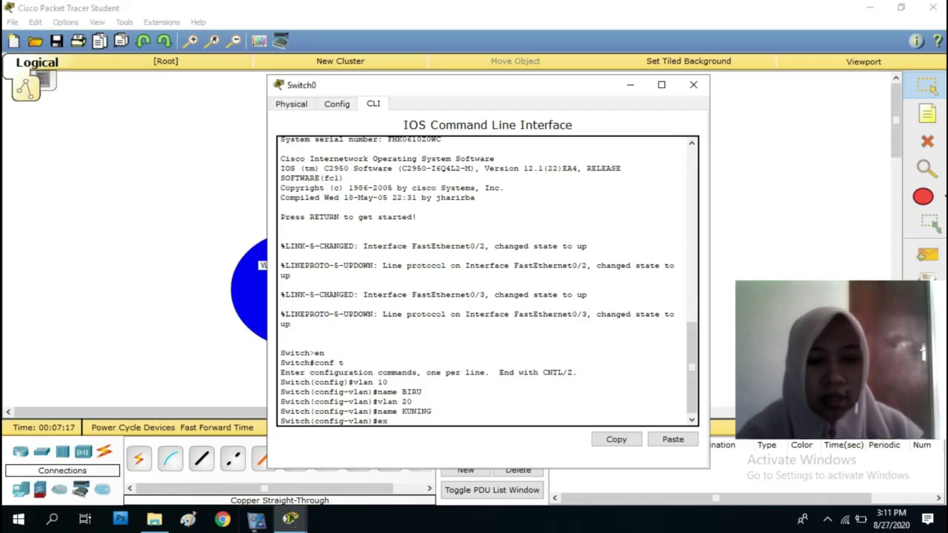
pyautogui.press('Return')
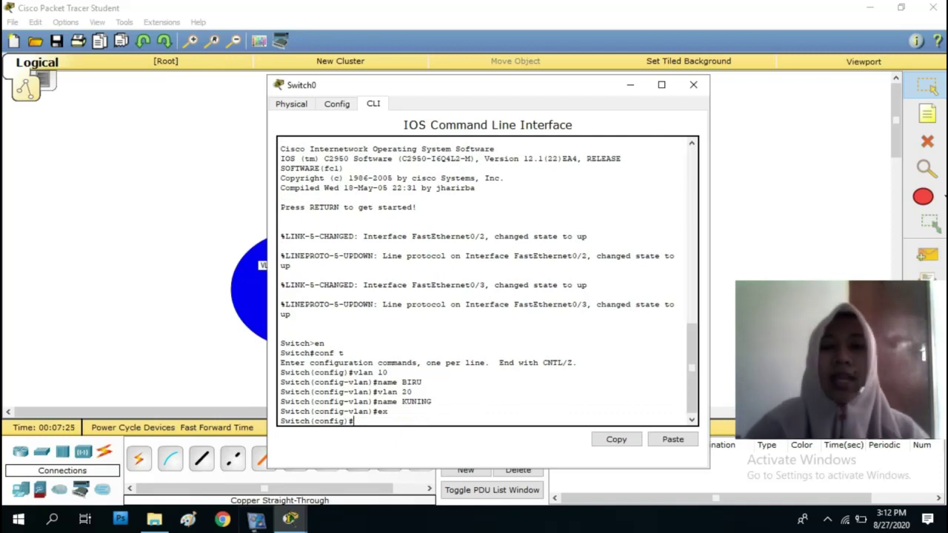
# Step: Enter interface configuration for the switch port facing the router, fa 0/1
pyautogui.moveTo(467, 90); pyautogui.dragTo(560, 260)
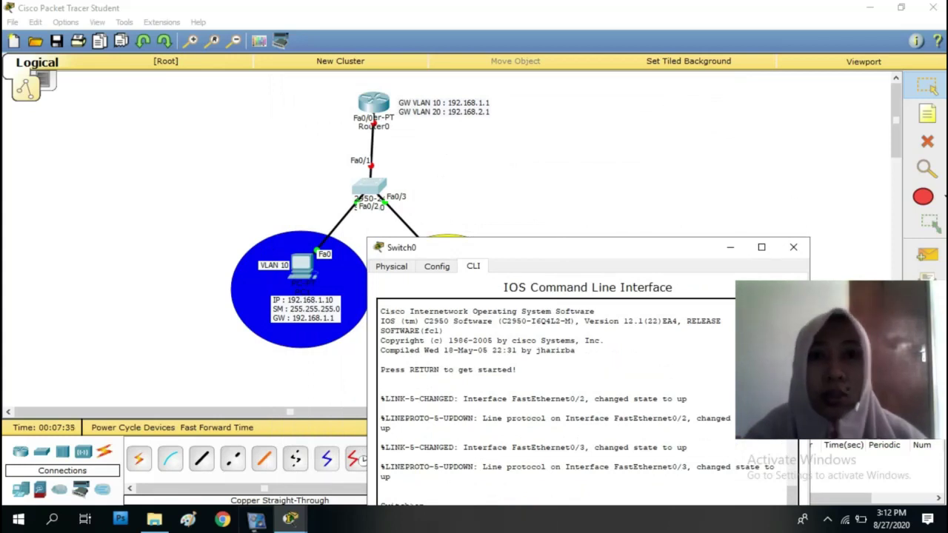
pyautogui.moveTo(565, 251); pyautogui.dragTo(443, 94)
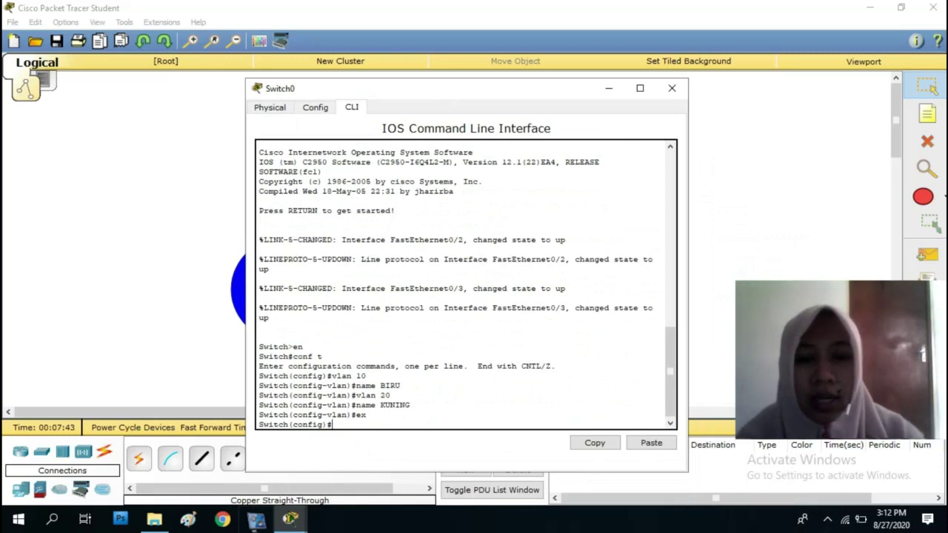
pyautogui.write('int')
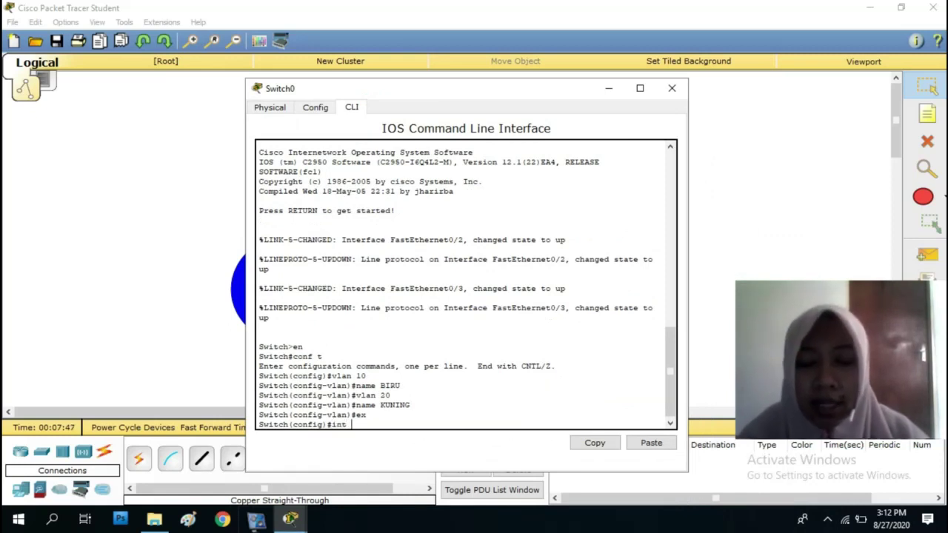
pyautogui.write(' fa 0/')
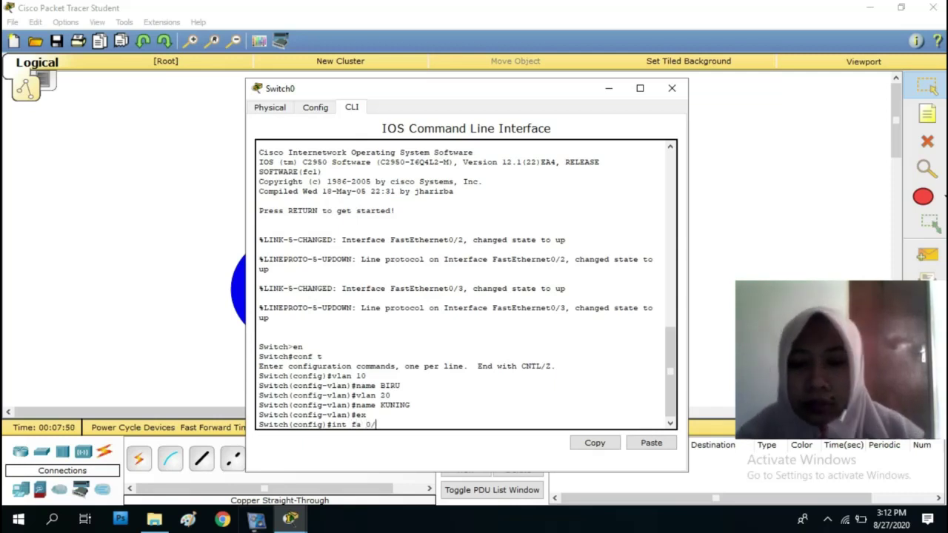
pyautogui.write('1')
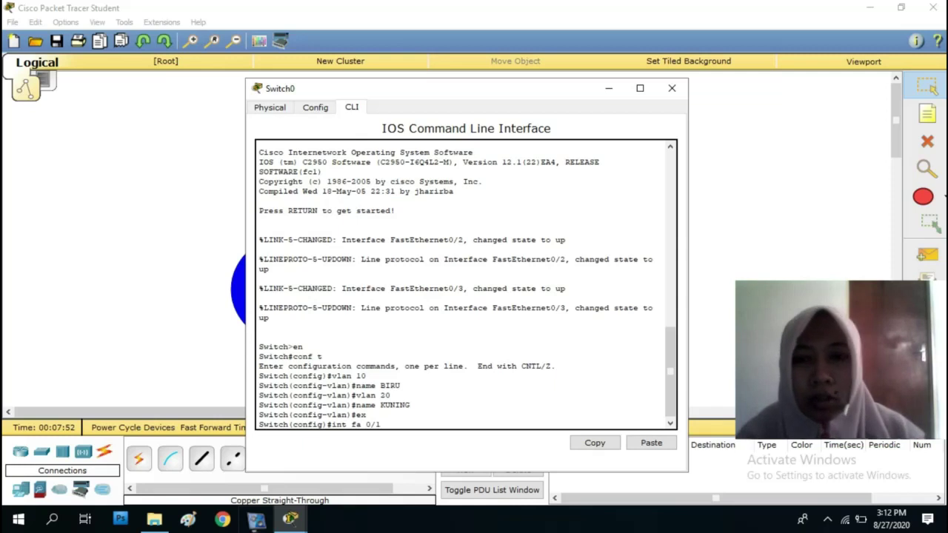
pyautogui.press('Return')
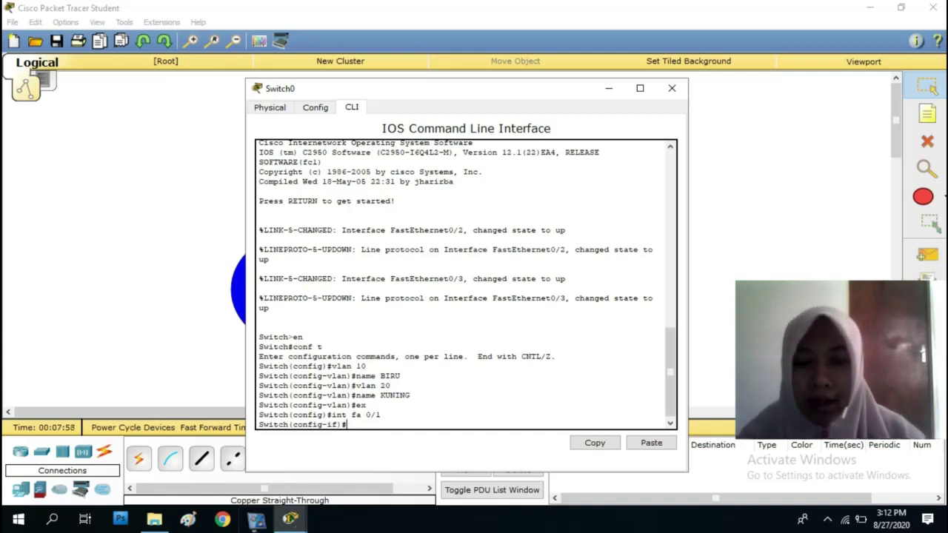
# Step: Set the fa 0/1 port to trunk mode with switchport mode trunk and exit the interface configuration
pyautogui.write('switcport mode trun')
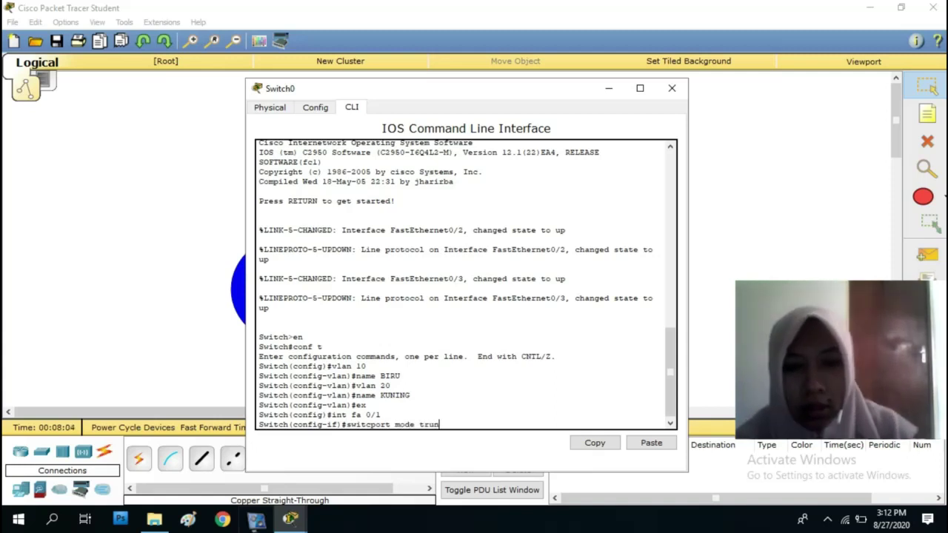
pyautogui.write('k')
pyautogui.press('Return')
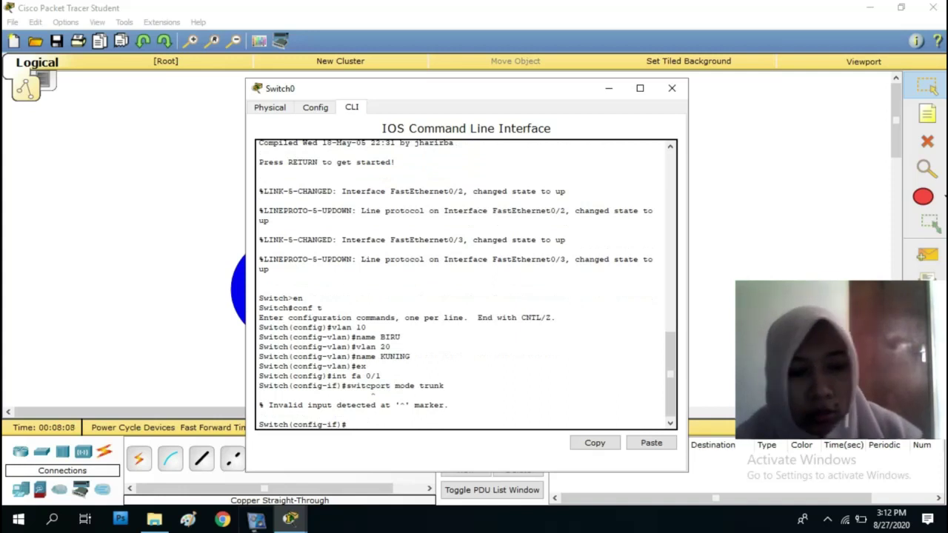
pyautogui.press('Up')
pyautogui.press('Left')
pyautogui.press('Left')
pyautogui.press('Left')
pyautogui.press('Left')
pyautogui.press('Left')
pyautogui.press('Left')
pyautogui.press('Left')
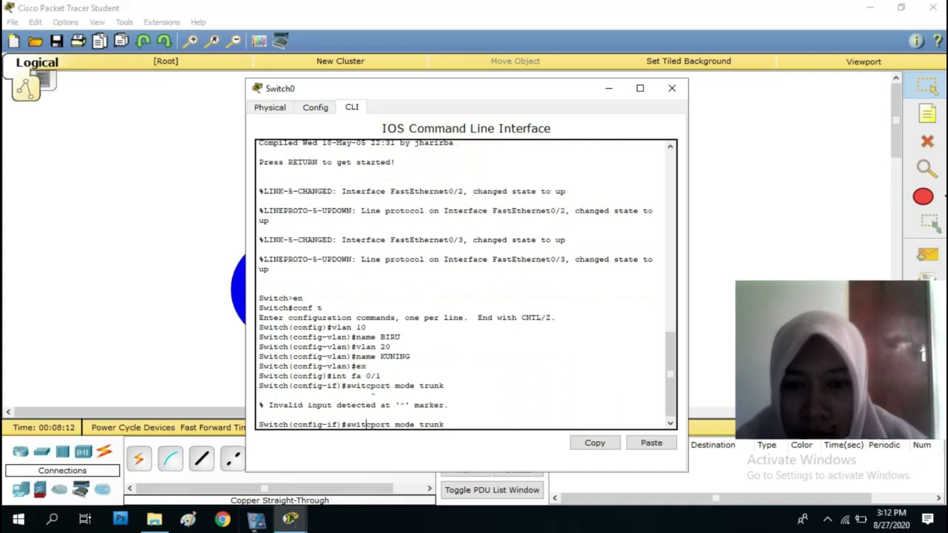
pyautogui.write('h')
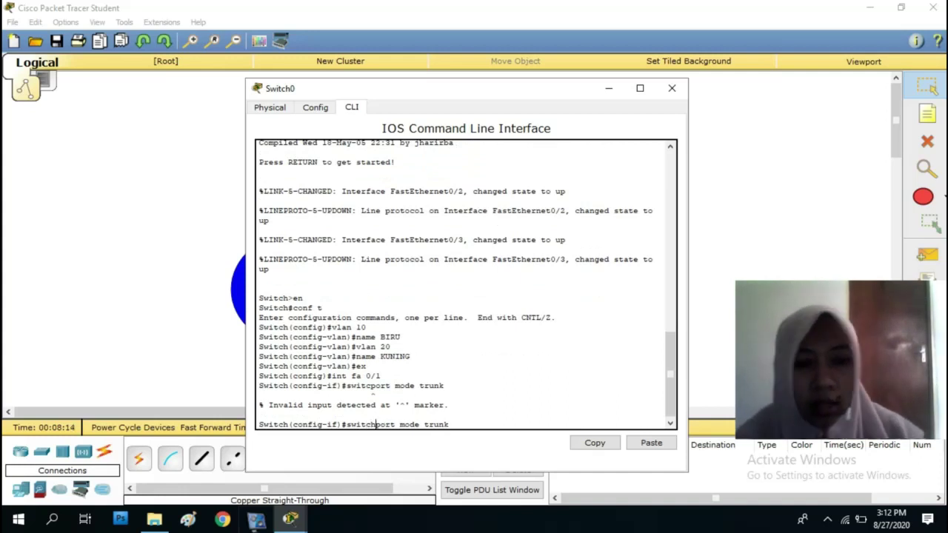
pyautogui.press('Return')
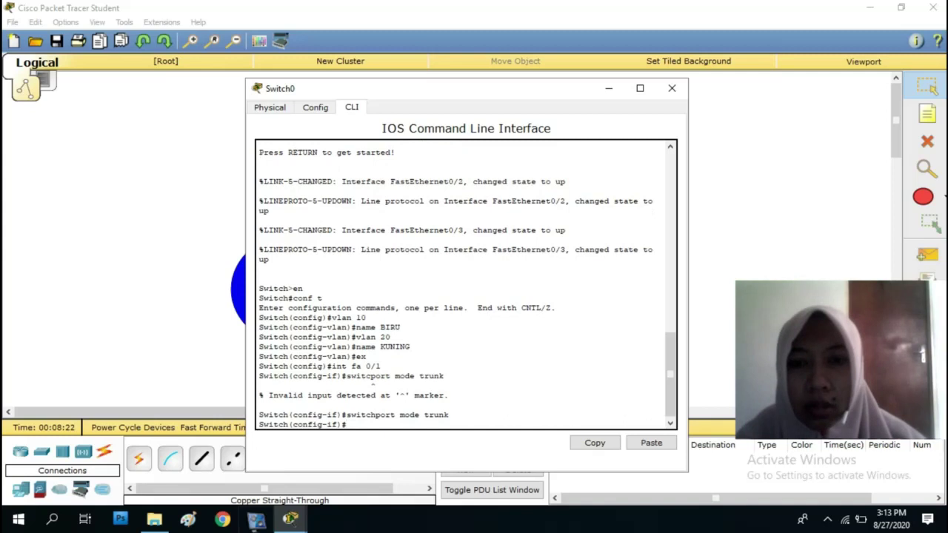
pyautogui.write('ex')
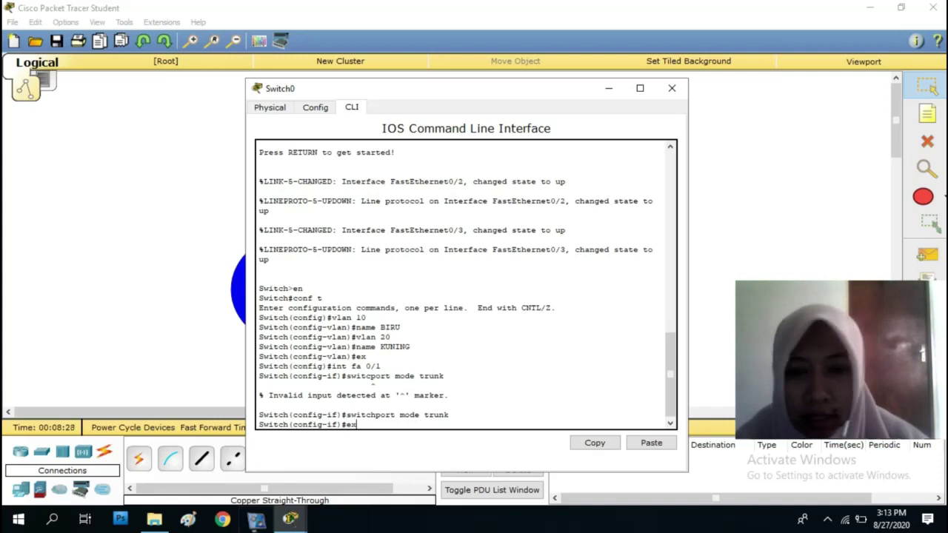
pyautogui.press('Return')
# Step: Enter interface configuration for the switch port fa 0/2
pyautogui.press('Up')
pyautogui.press('Up')
pyautogui.press('Up')
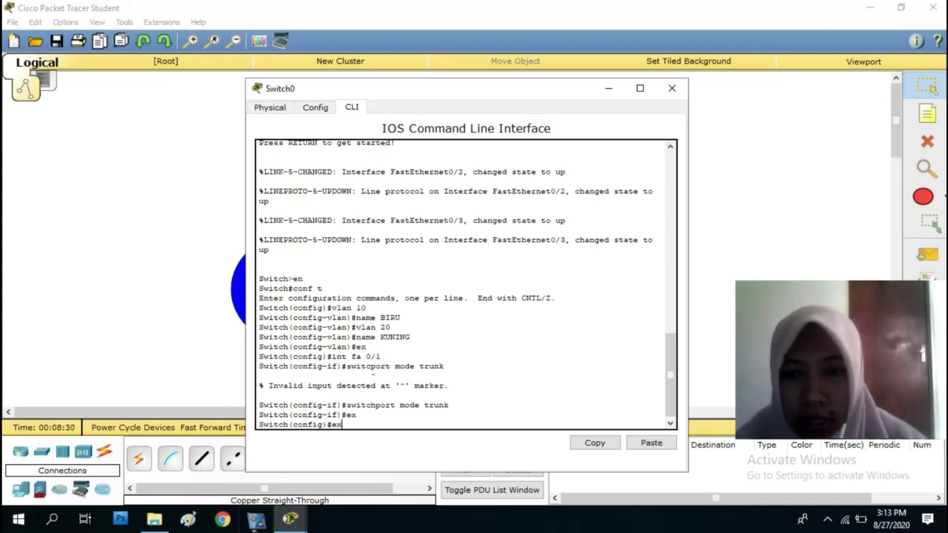
pyautogui.press('Up')
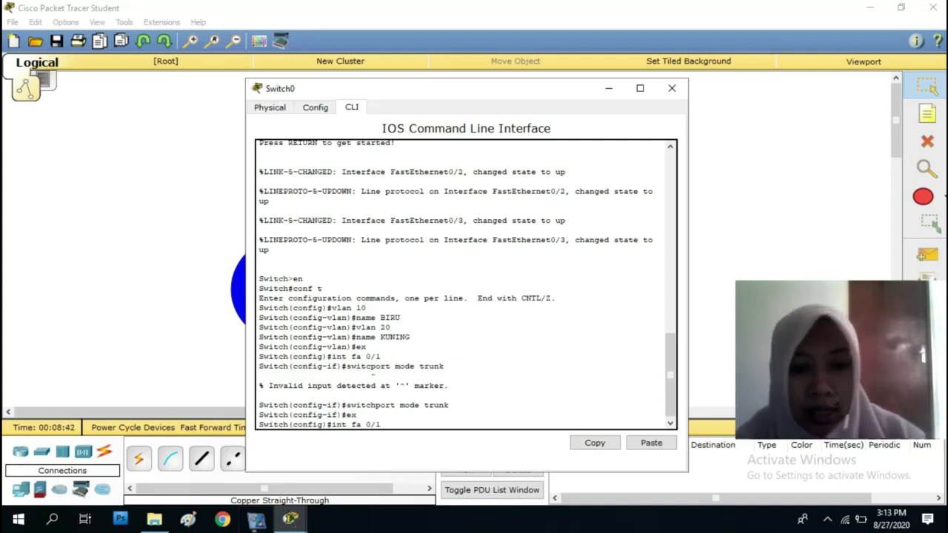
pyautogui.press('BackSpace')
pyautogui.write('2')
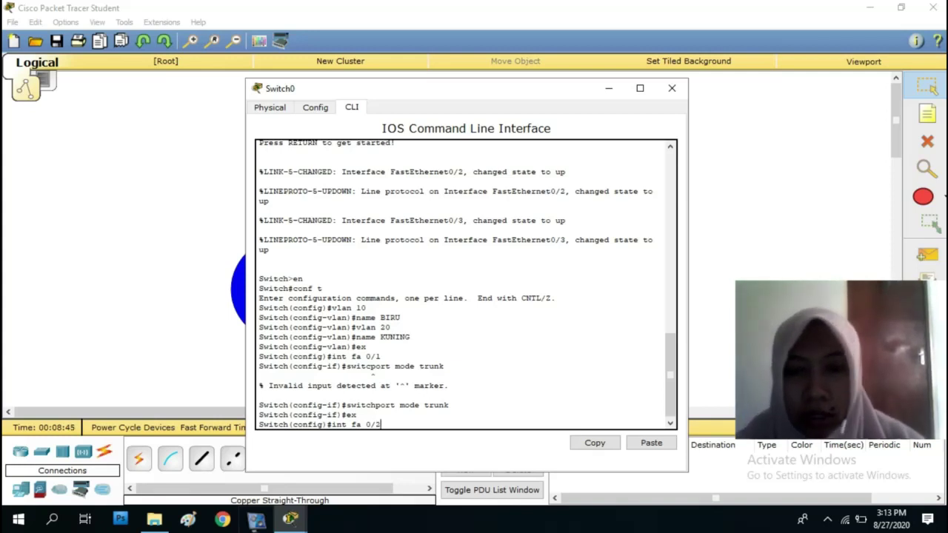
pyautogui.press('Return')
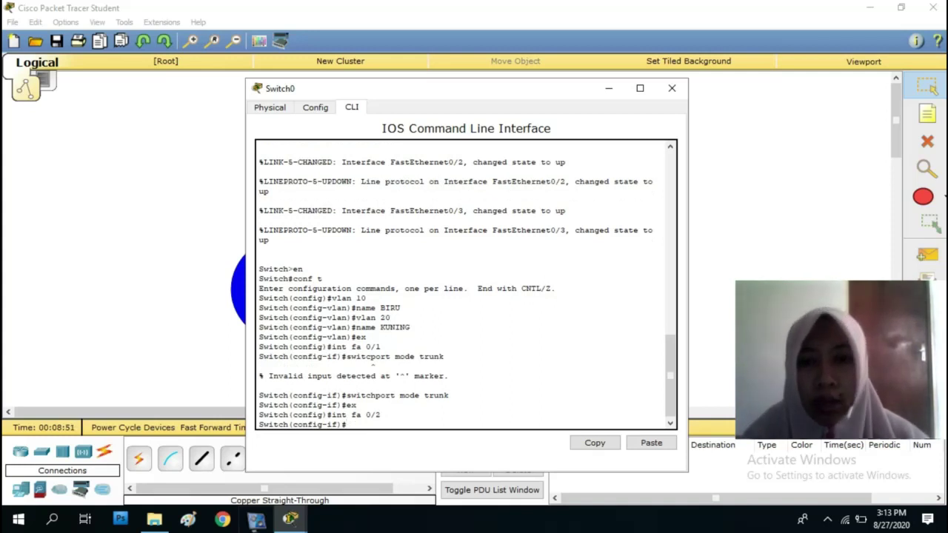
# Step: Set the fa 0/2 port to access mode with switchport mode access
pyautogui.press('Up')
pyautogui.press('Up')
pyautogui.press('Up')
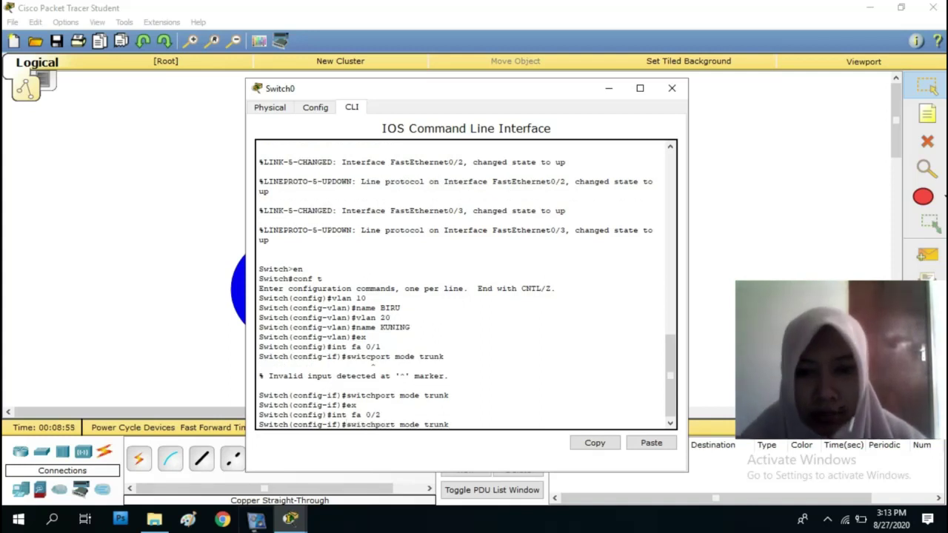
pyautogui.press('BackSpace')
pyautogui.press('BackSpace')
pyautogui.press('BackSpace')
pyautogui.press('BackSpace')
pyautogui.press('BackSpace')
pyautogui.write('access')
pyautogui.press('Return')
# Step: Assign the fa 0/2 port to VLAN 10 with switchport access vlan 10
pyautogui.press('Up')
pyautogui.press('Left')
pyautogui.press('Left')
pyautogui.press('Left')
pyautogui.press('Left')
pyautogui.press('BackSpace')
pyautogui.press('BackSpace')
pyautogui.press('BackSpace')
pyautogui.press('BackSpace')
pyautogui.press('BackSpace')
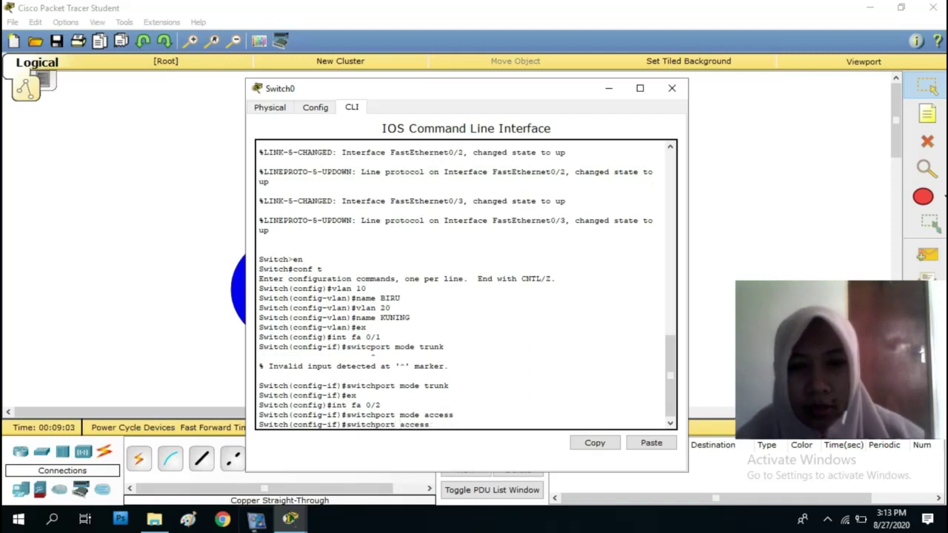
pyautogui.press('Right')
pyautogui.press('Right')
pyautogui.press('Right')
pyautogui.press('Right')
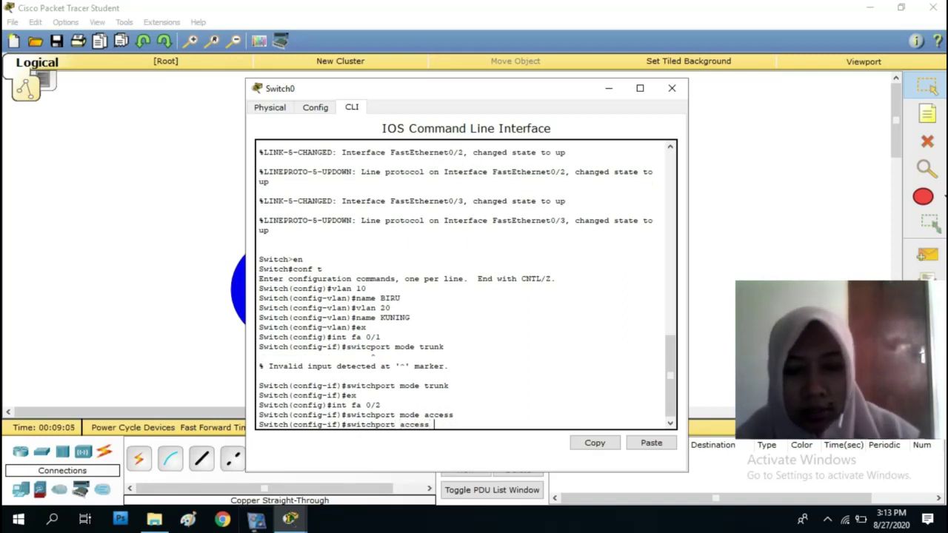
pyautogui.write('vlan 10')
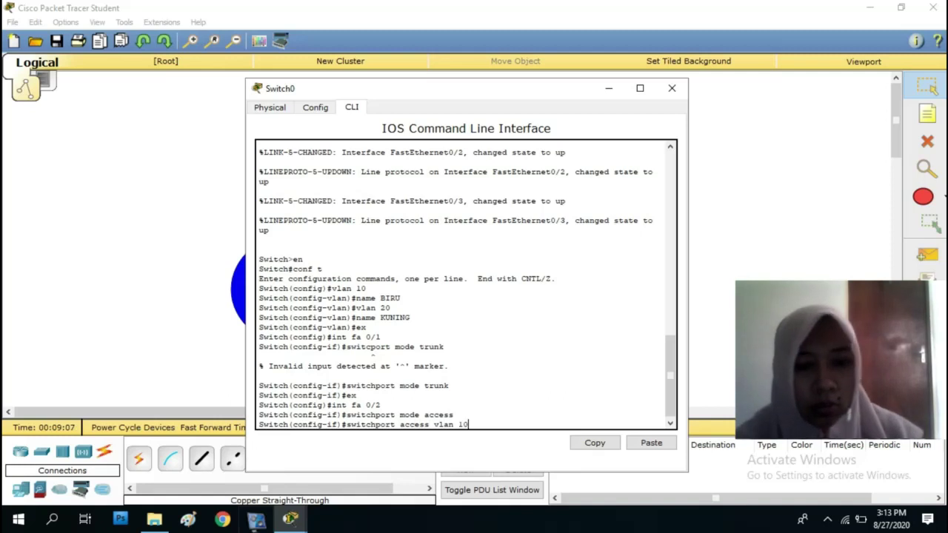
pyautogui.press('Return')
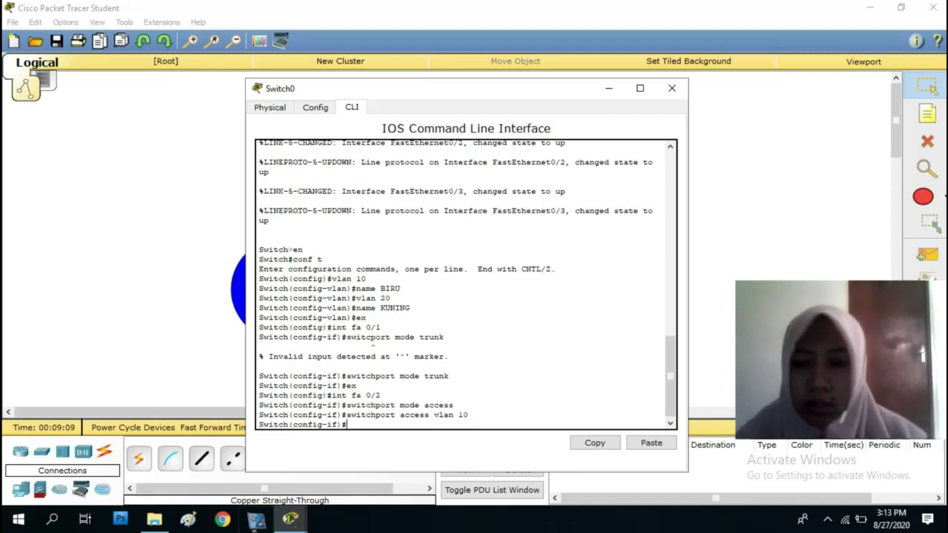
# Step: Exit the fa 0/2 configuration and enter interface configuration for the switch port fa 0/3
pyautogui.write('e')
pyautogui.press('Up')
pyautogui.press('Up')
pyautogui.press('Up')
pyautogui.press('Up')
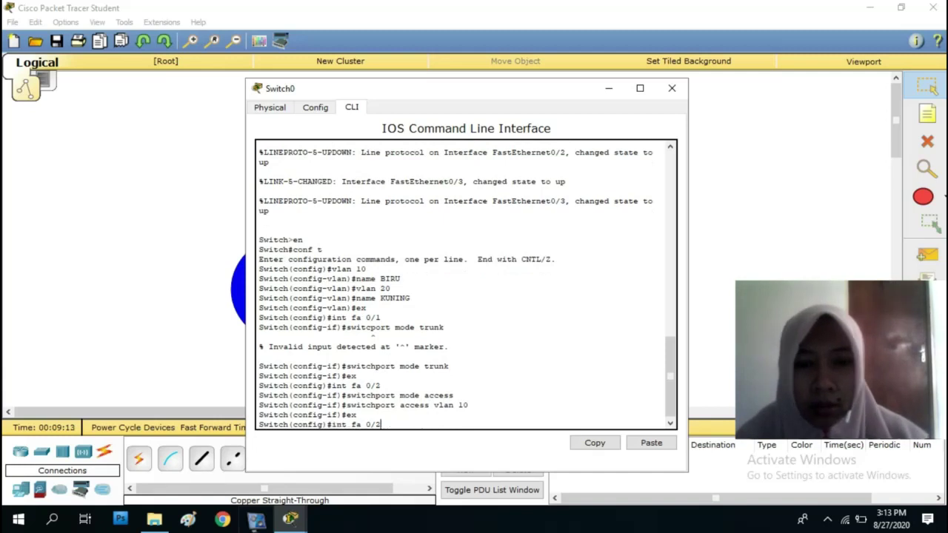
pyautogui.press('BackSpace')
pyautogui.write('3')
pyautogui.press('Return')
# Step: Set the fa 0/3 port to access mode with switchport mode access
pyautogui.press('Up')
pyautogui.press('Up')
pyautogui.press('Up')
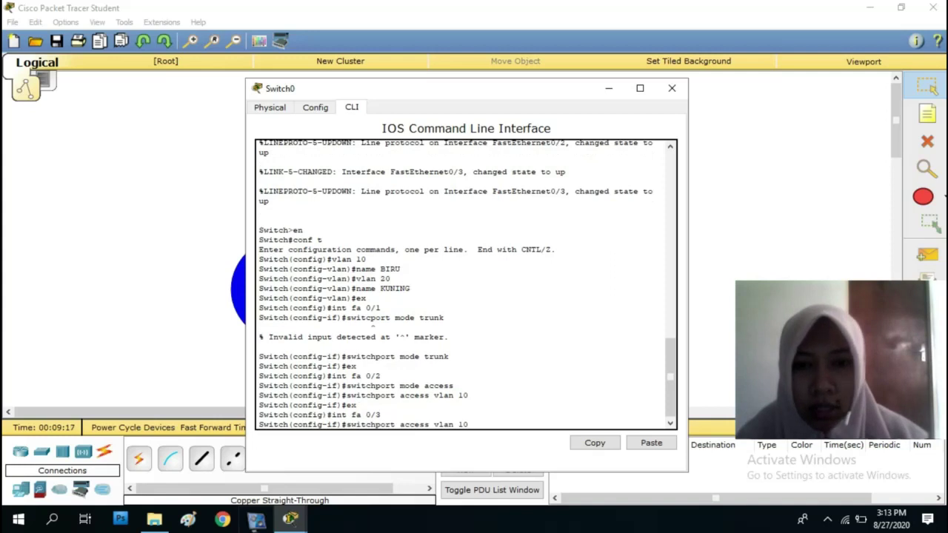
pyautogui.press('Up')
pyautogui.press('Return')
# Step: Assign the fa 0/3 port to VLAN 20 with switchport access vlan 20 and exit the interface configuration
pyautogui.press('Up')
pyautogui.press('Up')
pyautogui.press('Up')
pyautogui.press('Up')
pyautogui.press('BackSpace')
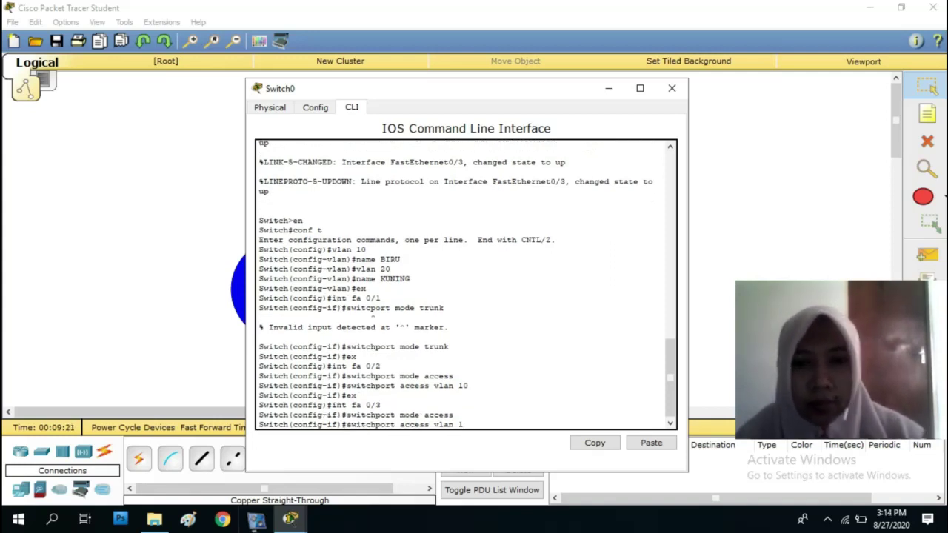
pyautogui.press('BackSpace')
pyautogui.write('20')
pyautogui.press('Return')
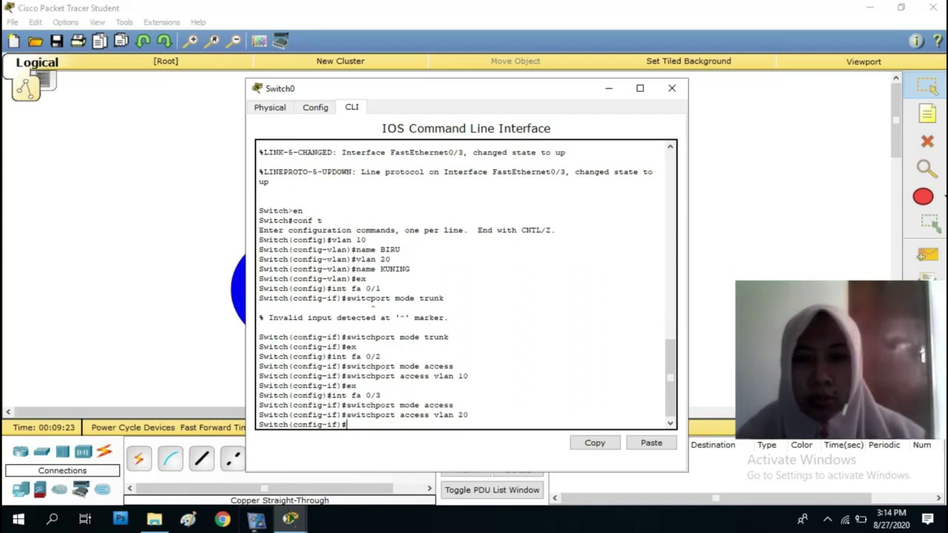
pyautogui.write('ex')
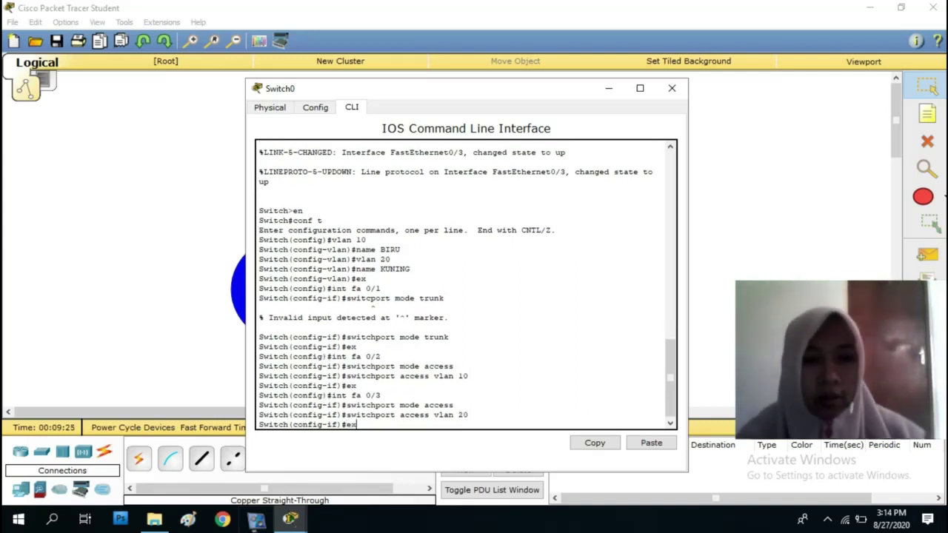
pyautogui.press('Return')
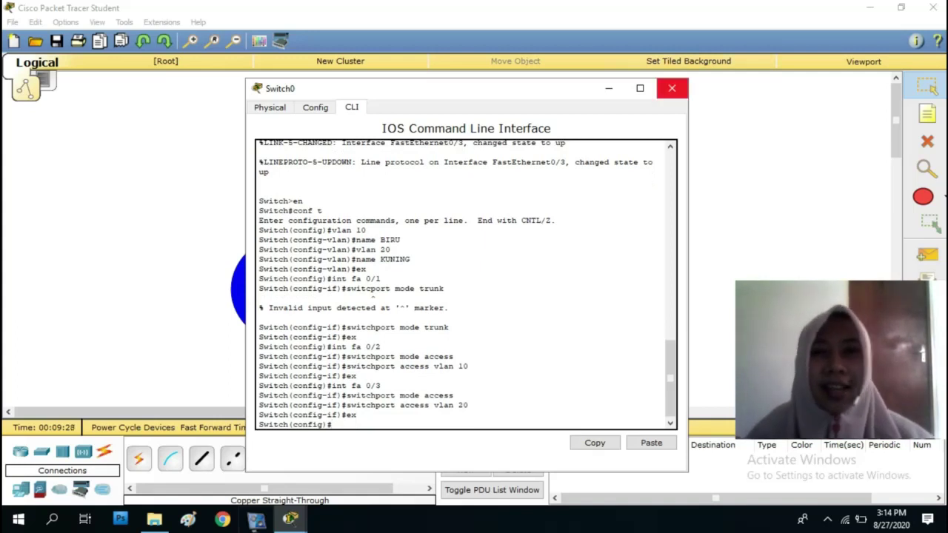
# Step: Close the switch window, open Router0's command line and answer n to the initial configuration dialog
pyautogui.click(672, 88)
pyautogui.doubleClick(373, 102)
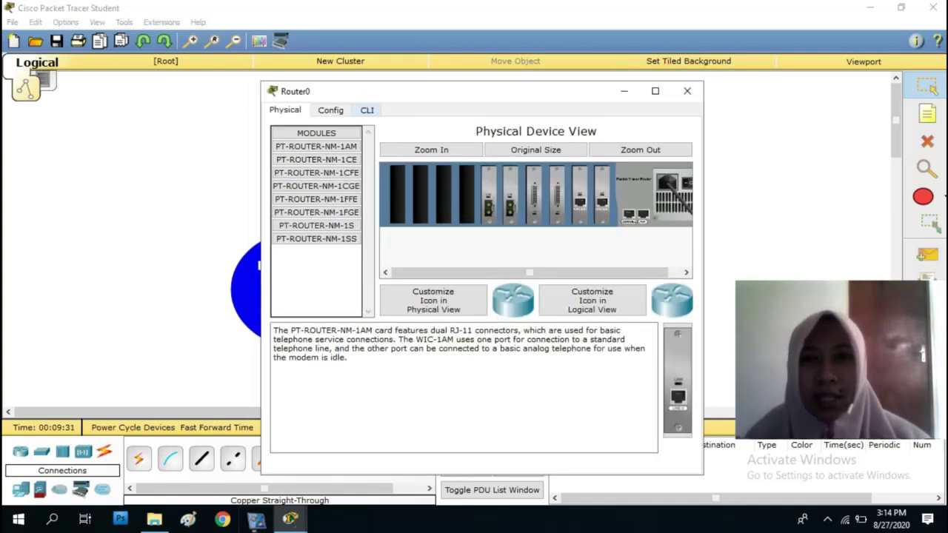
pyautogui.click(367, 109)
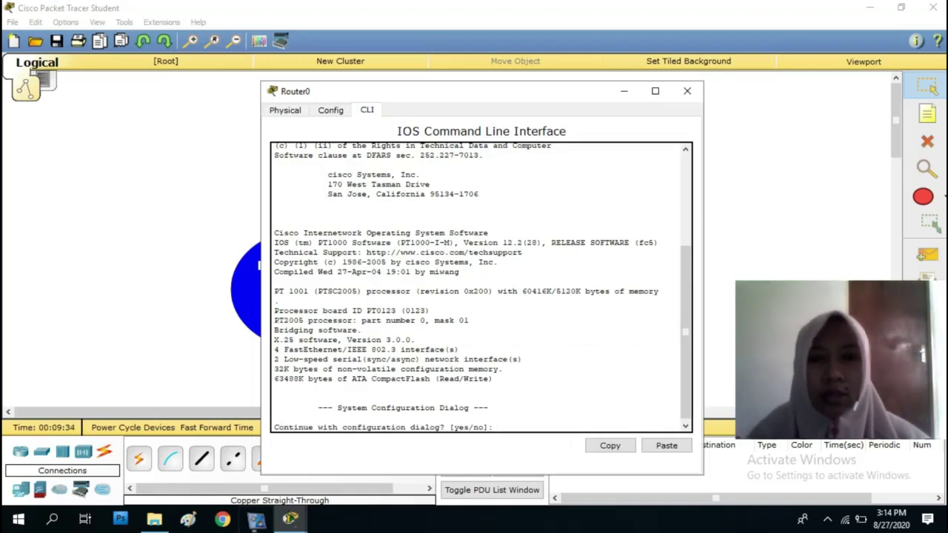
pyautogui.moveTo(342, 427); pyautogui.dragTo(443, 427)
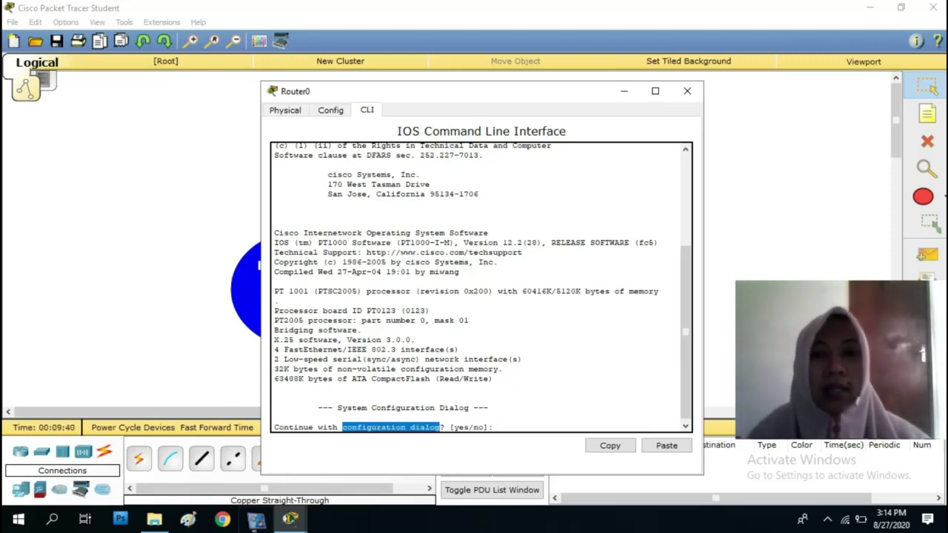
pyautogui.click(441, 427)
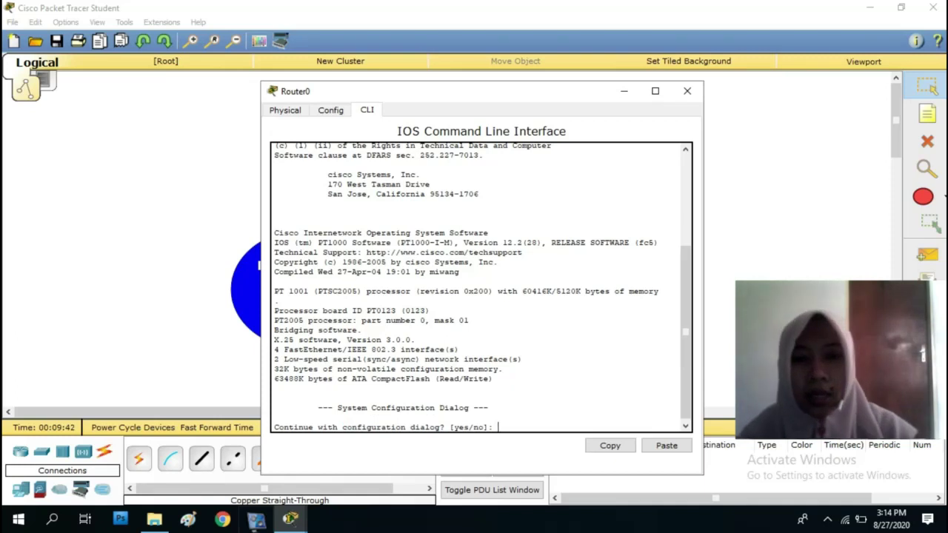
pyautogui.write('n')
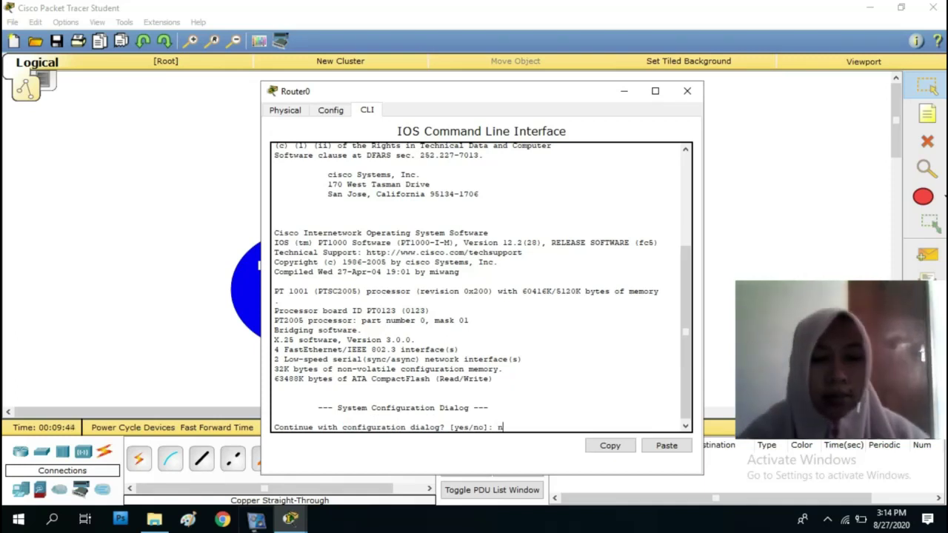
pyautogui.press('Return')
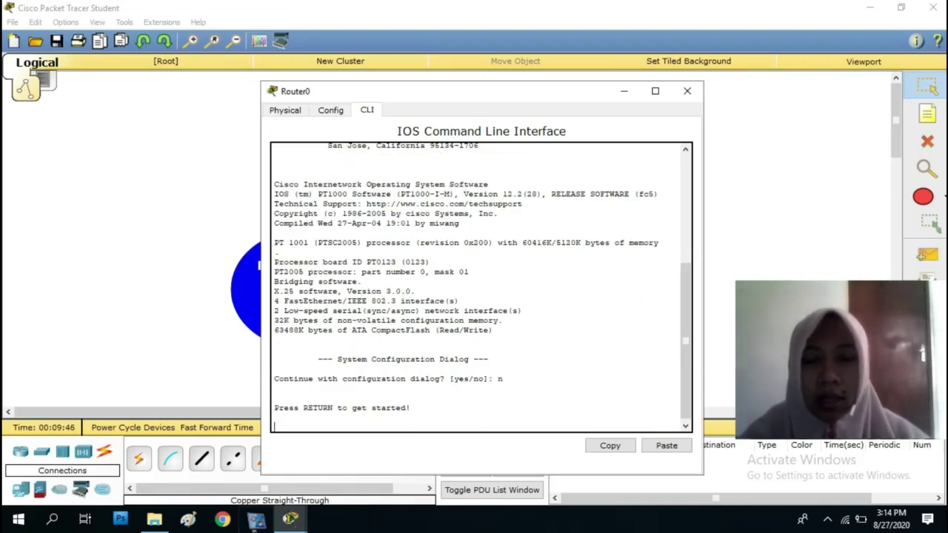
pyautogui.press('Return')
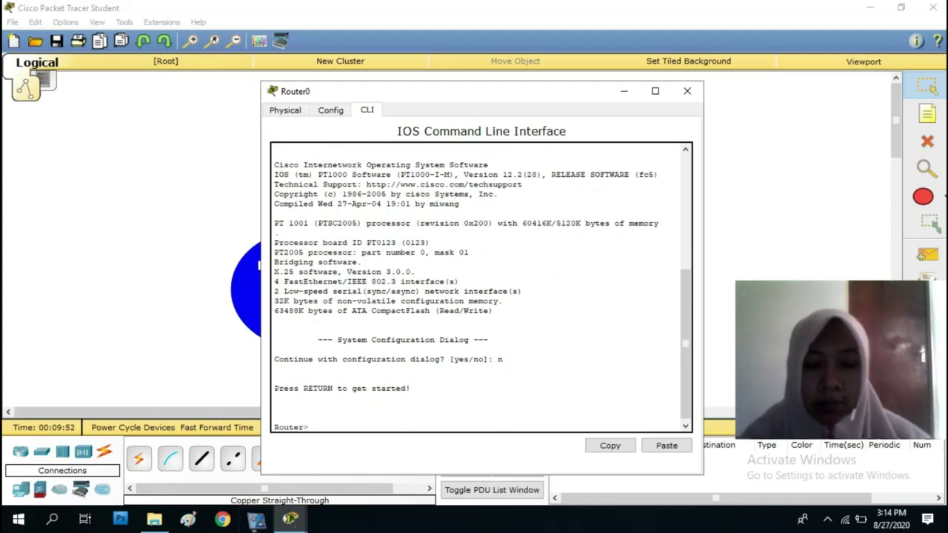
# Step: Enter privileged mode and global configuration mode on the router with en and conf t
pyautogui.write('en')
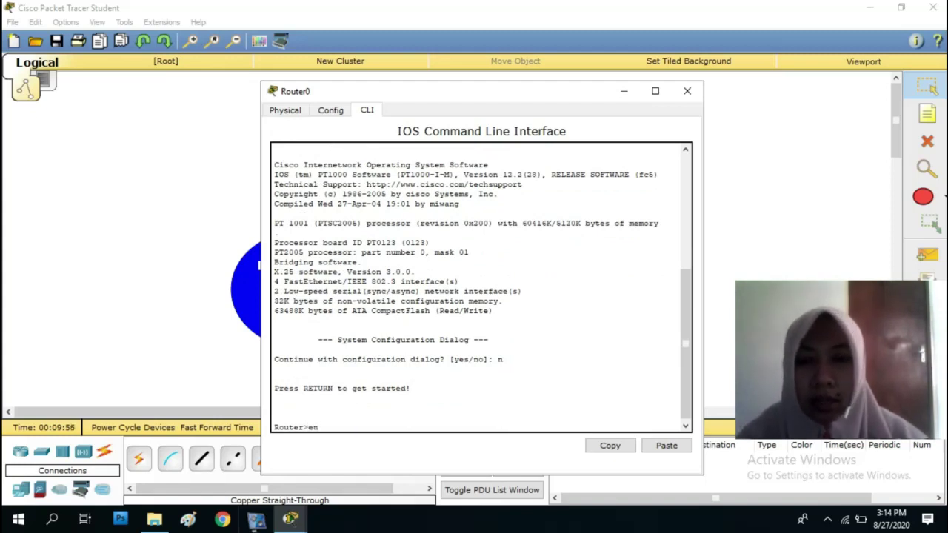
pyautogui.press('Return')
pyautogui.write('conf t')
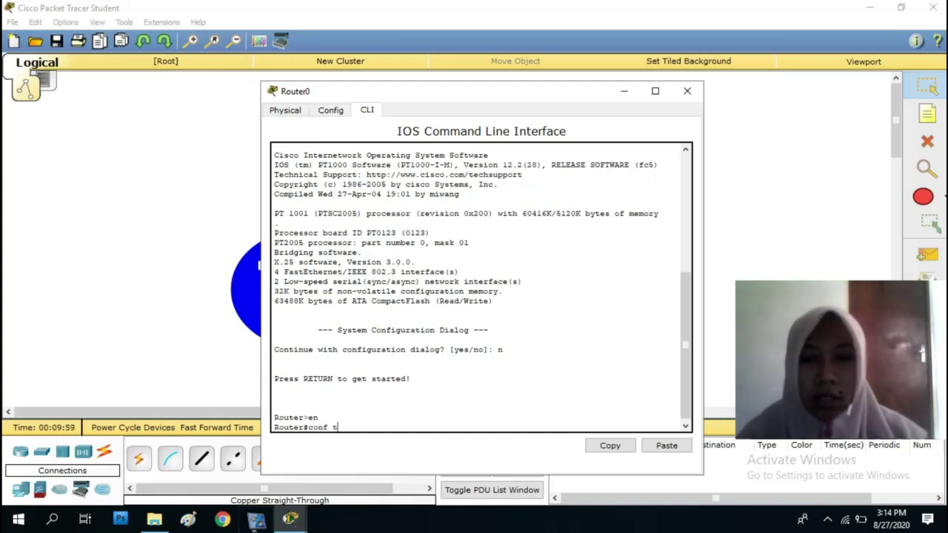
pyautogui.press('Return')
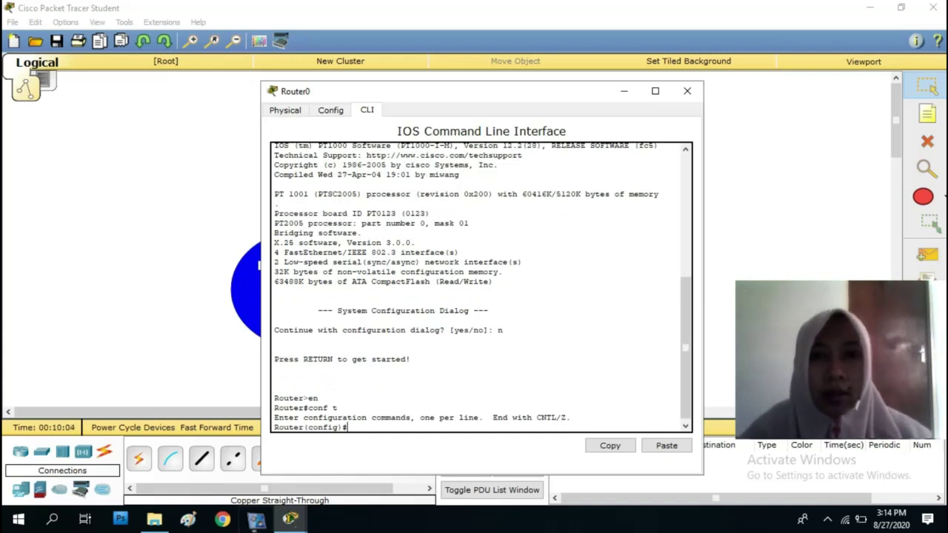
# Step: Check the router's link port and gateway notes in the topology, and enter configuration of subinterface fa 0/0.10
pyautogui.moveTo(489, 88); pyautogui.dragTo(480, 193)
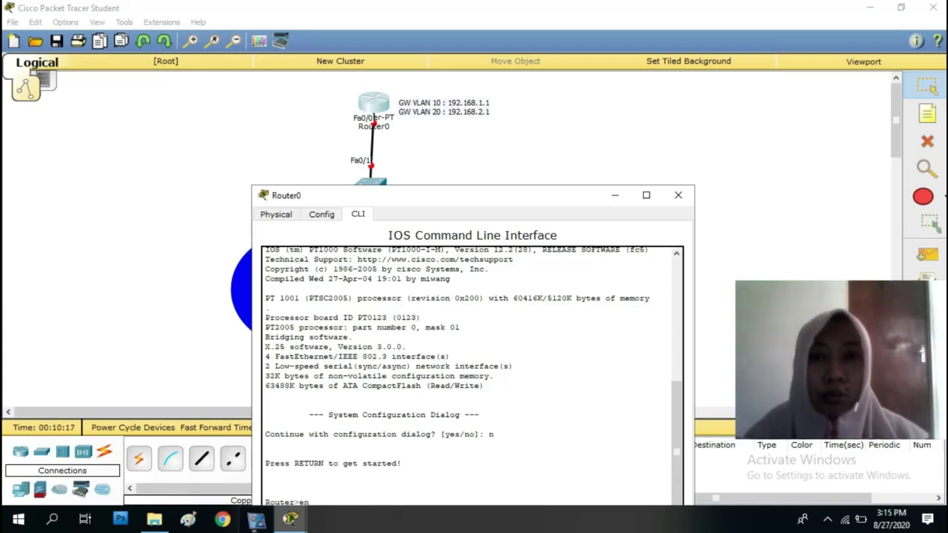
pyautogui.moveTo(451, 200); pyautogui.dragTo(435, 89)
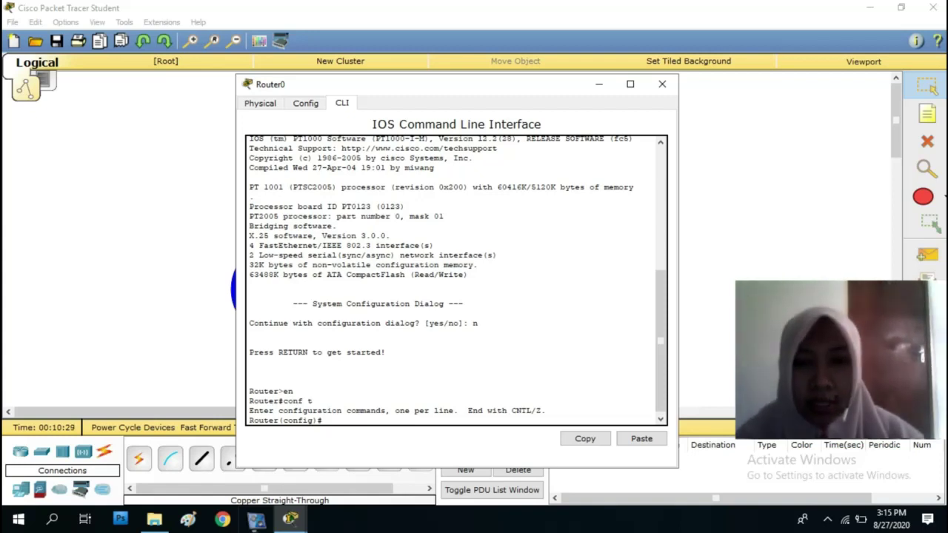
pyautogui.write('int')
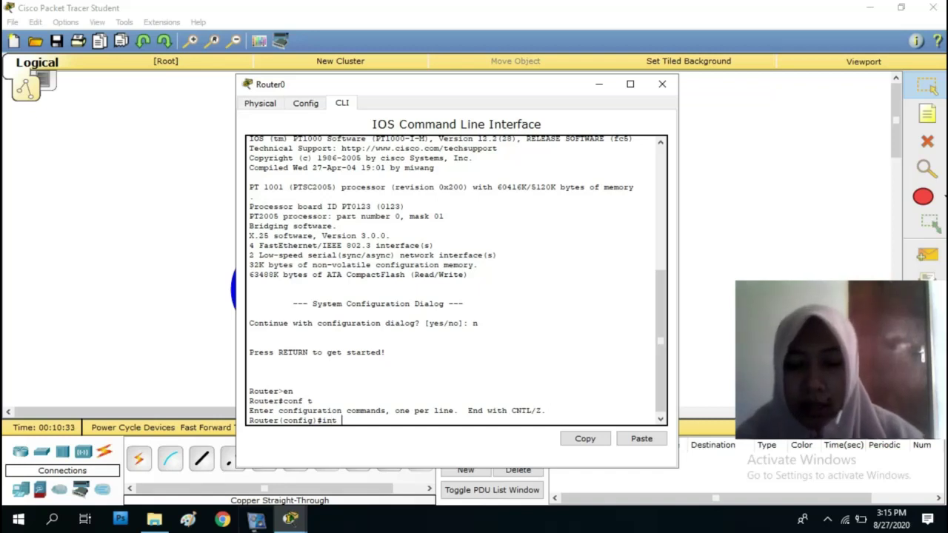
pyautogui.write(' fa ')
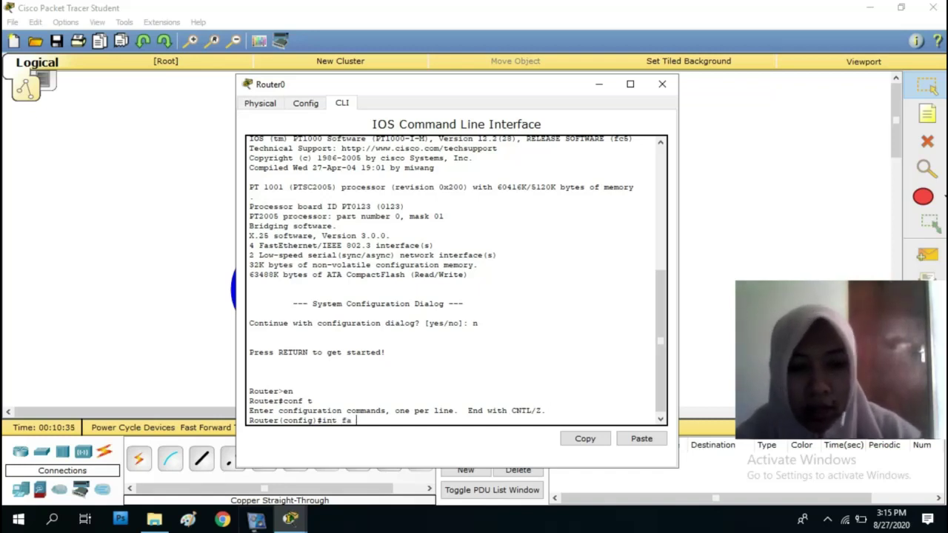
pyautogui.write('0/0.10')
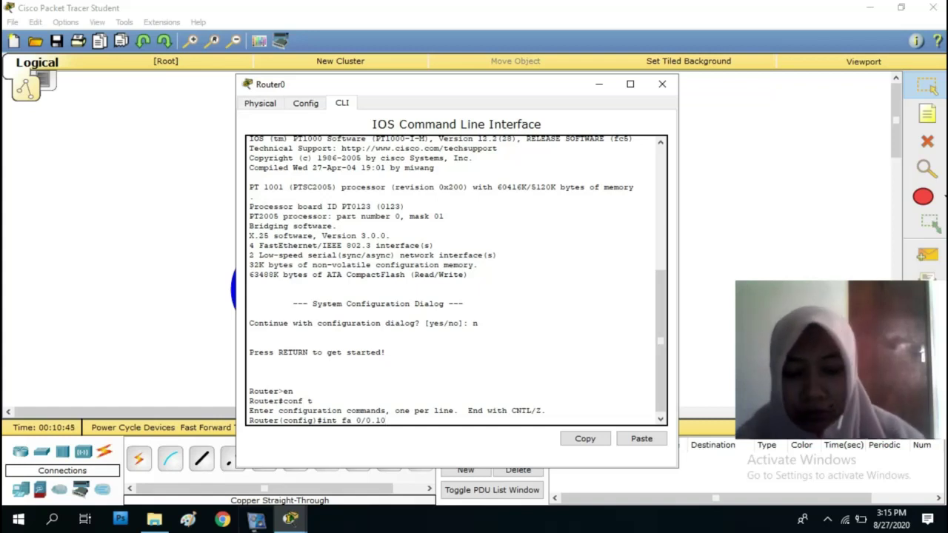
pyautogui.press('Return')
# Step: Set the fa 0/0.10 subinterface's encapsulation to VLAN 10 with encapsulation dot1Q 10
pyautogui.write('er(config-subif)#e')
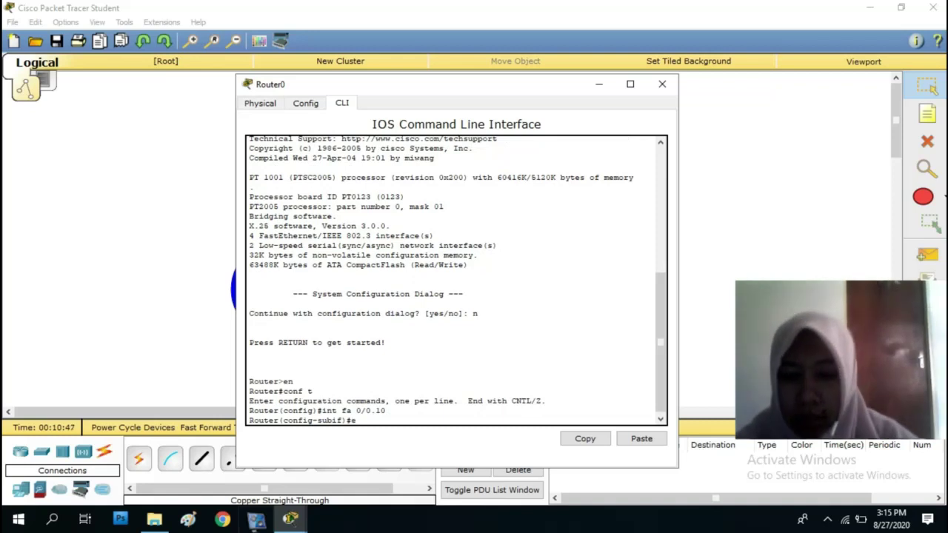
pyautogui.write('ncapsulation do')
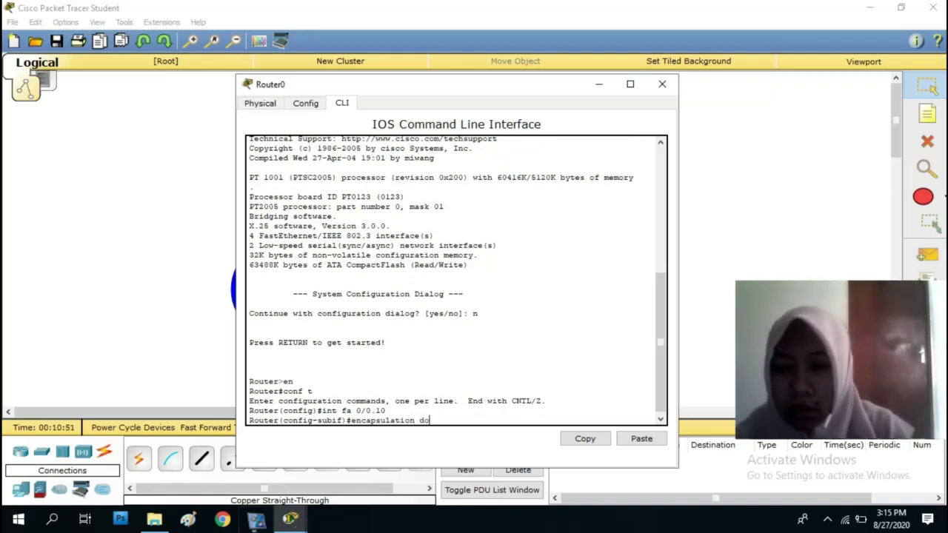
pyautogui.write('t1Q 10')
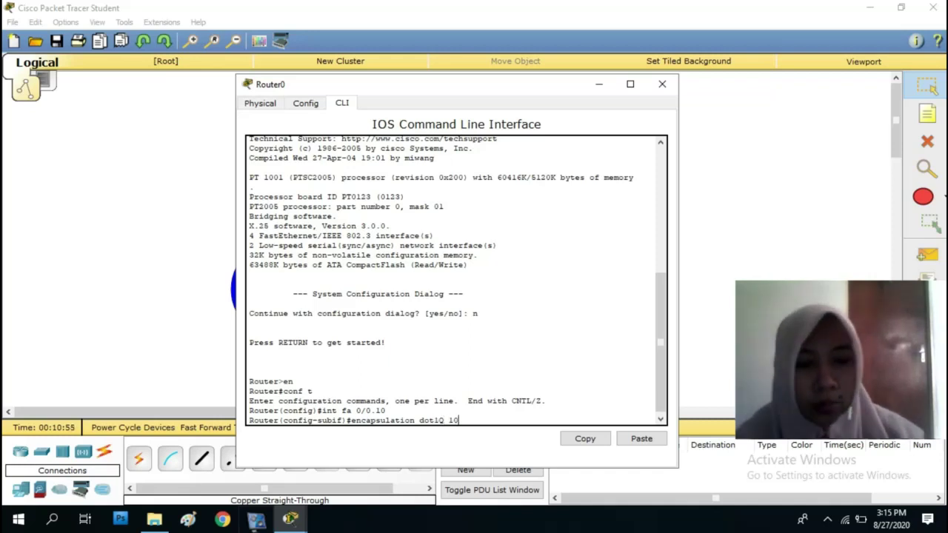
pyautogui.press('Return')
# Step: Assign IP address 192.168.1.1 with mask 255.255.255.0 to subinterface fa 0/0.10 and exit to global configuration mode
pyautogui.write('ip')
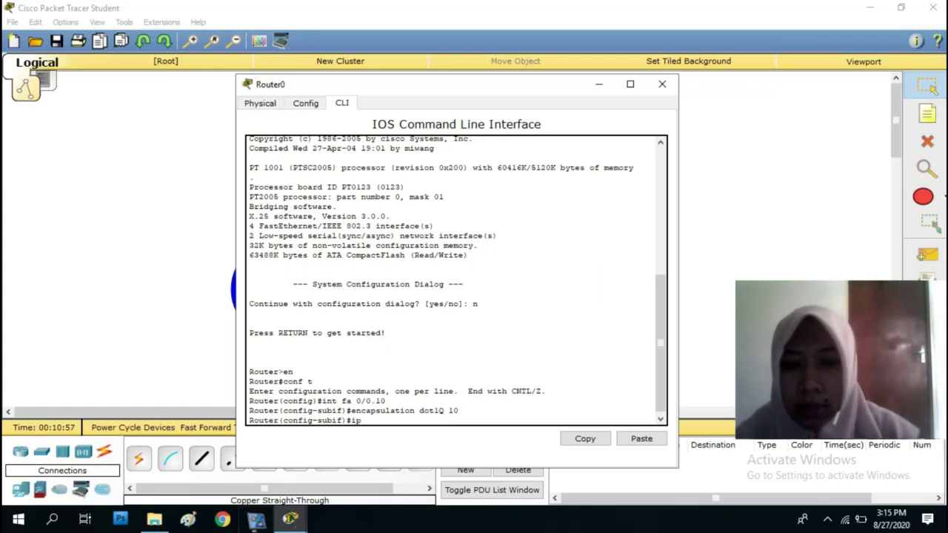
pyautogui.write(' address ')
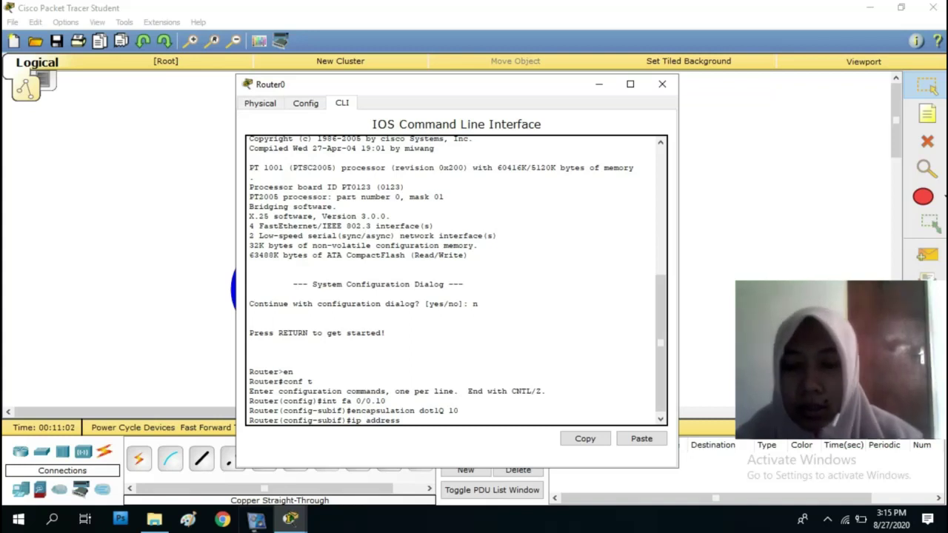
pyautogui.write('192')
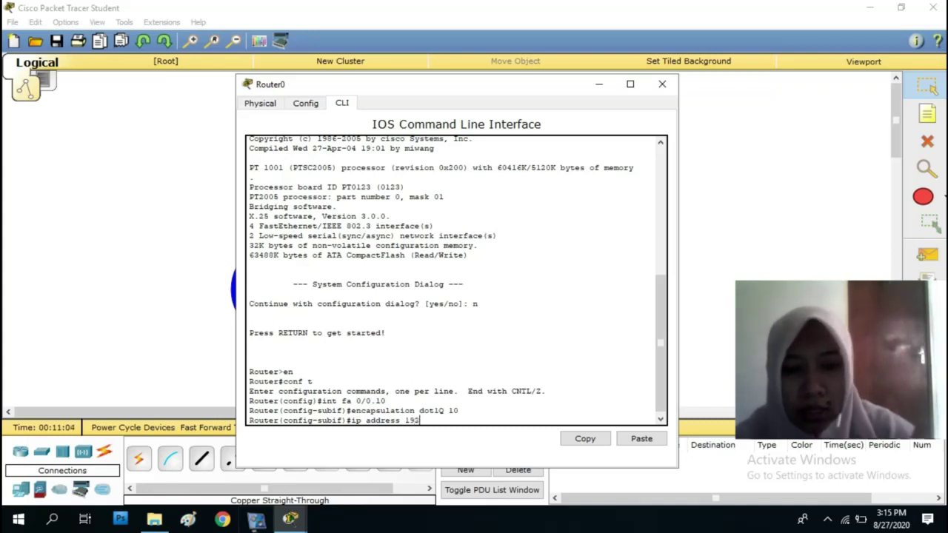
pyautogui.write('.168.1.')
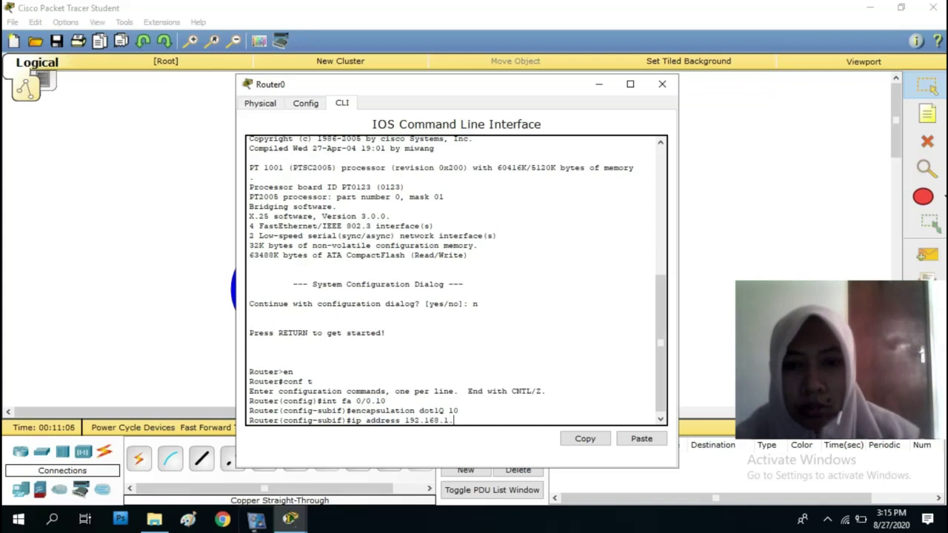
pyautogui.write('1 255.255.255.0')
pyautogui.press('Return')
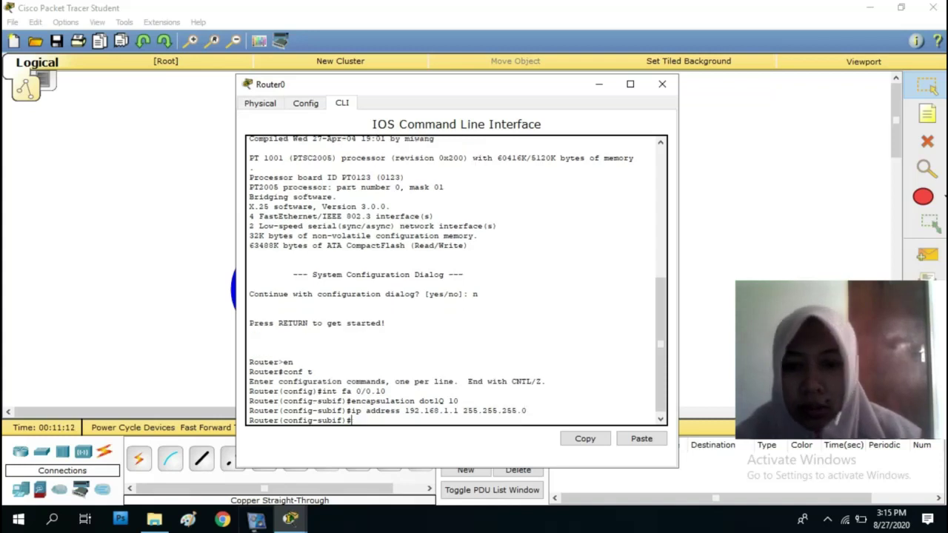
pyautogui.write('ex')
pyautogui.press('Return')
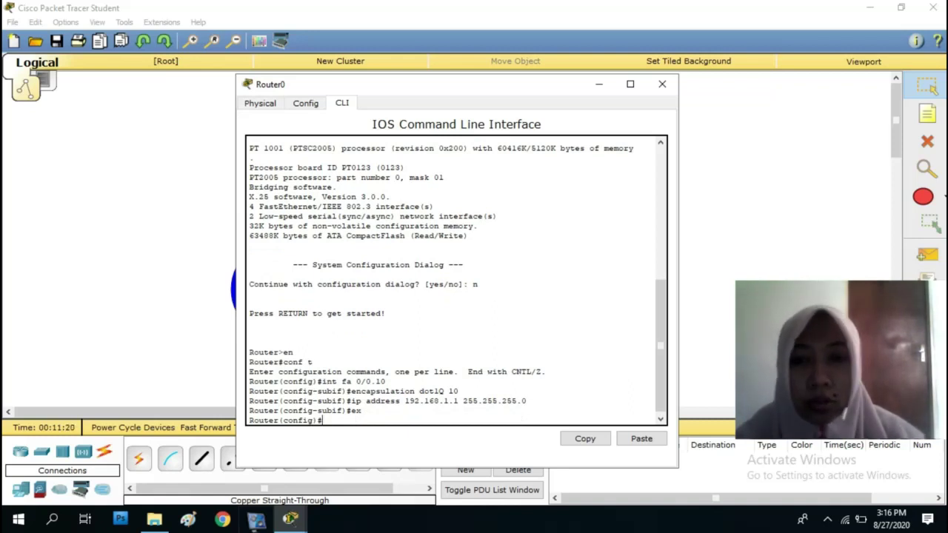
# Step: Enter configuration of the router's subinterface fa 0/0.20 with int fa 0/0.20
pyautogui.write('ex')
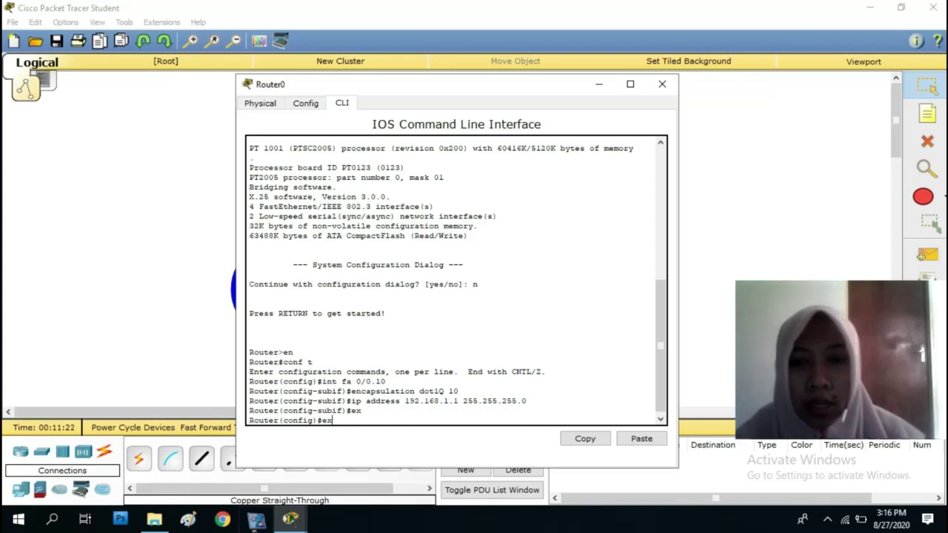
pyautogui.press('Up')
pyautogui.press('Up')
pyautogui.press('Up')
pyautogui.press('Up')
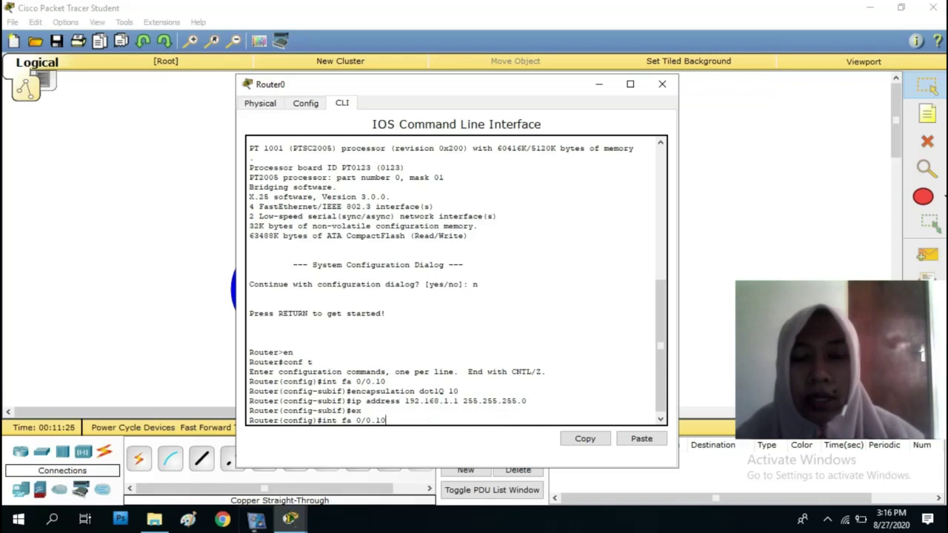
pyautogui.press('BackSpace')
pyautogui.press('BackSpace')
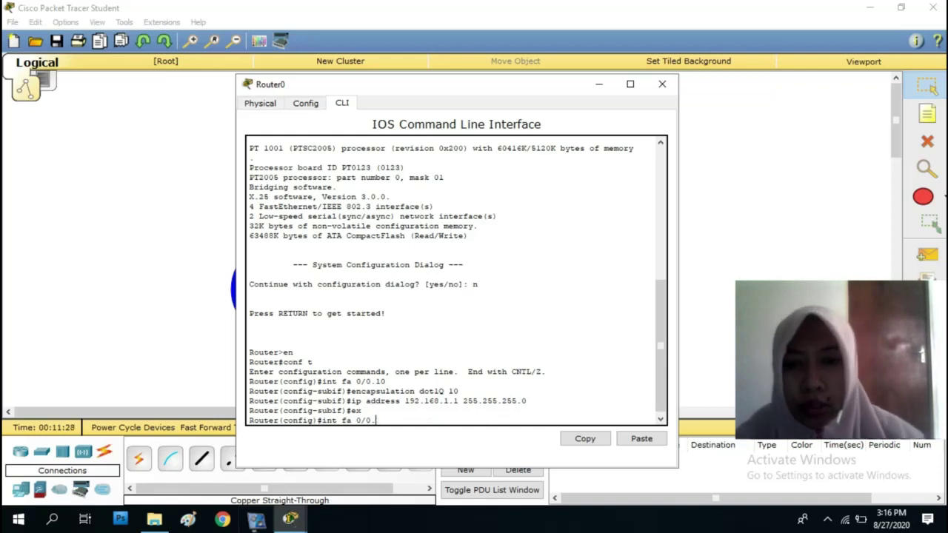
pyautogui.write('20')
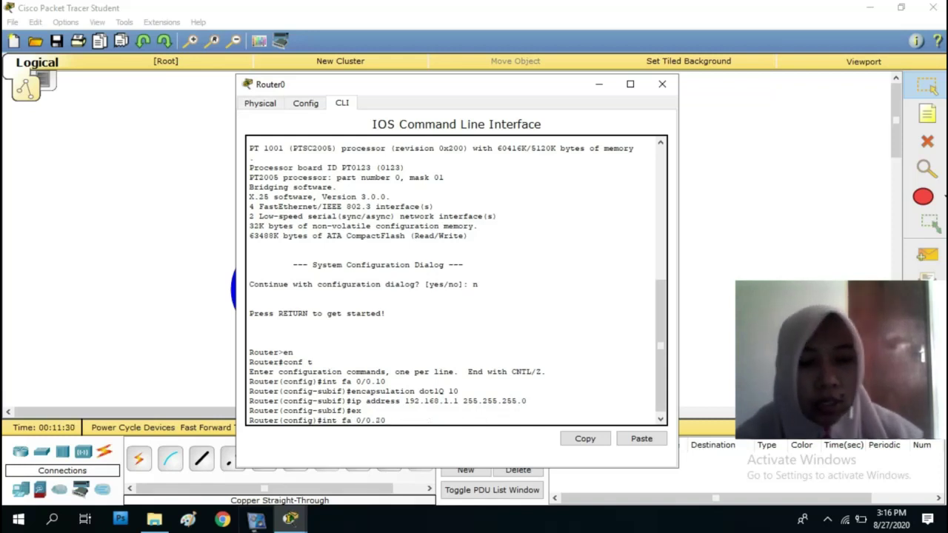
pyautogui.press('Return')
# Step: Set the fa 0/0.20 subinterface's encapsulation to VLAN 20 with encapsulation dot1Q 20
pyautogui.press('Up')
pyautogui.press('Up')
pyautogui.press('Up')
pyautogui.press('Up')
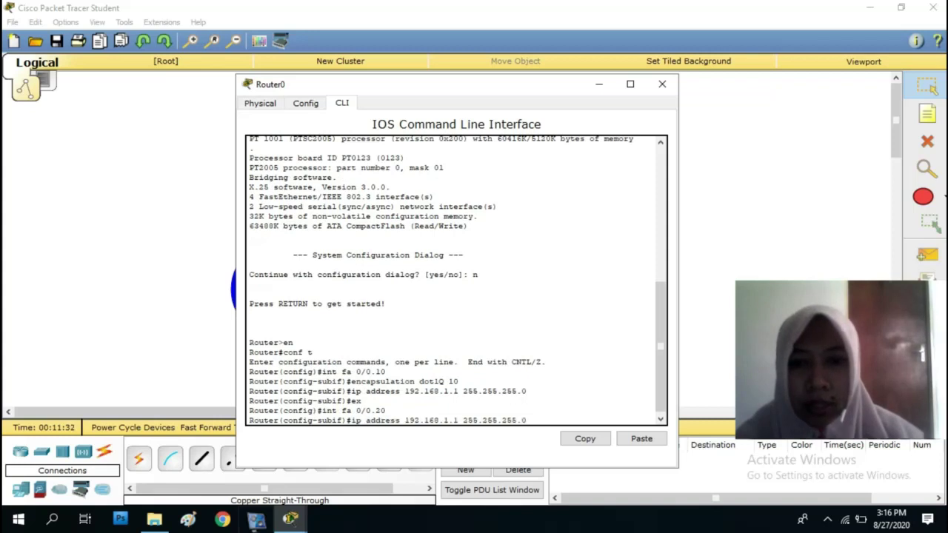
pyautogui.press('BackSpace')
pyautogui.press('BackSpace')
pyautogui.write('20')
pyautogui.press('Return')
# Step: Assign IP address 192.168.2.1 with mask 255.255.255.0 to subinterface fa 0/0.20 and exit to global configuration mode
pyautogui.press('Up')
pyautogui.press('Up')
pyautogui.press('Up')
pyautogui.press('Up')
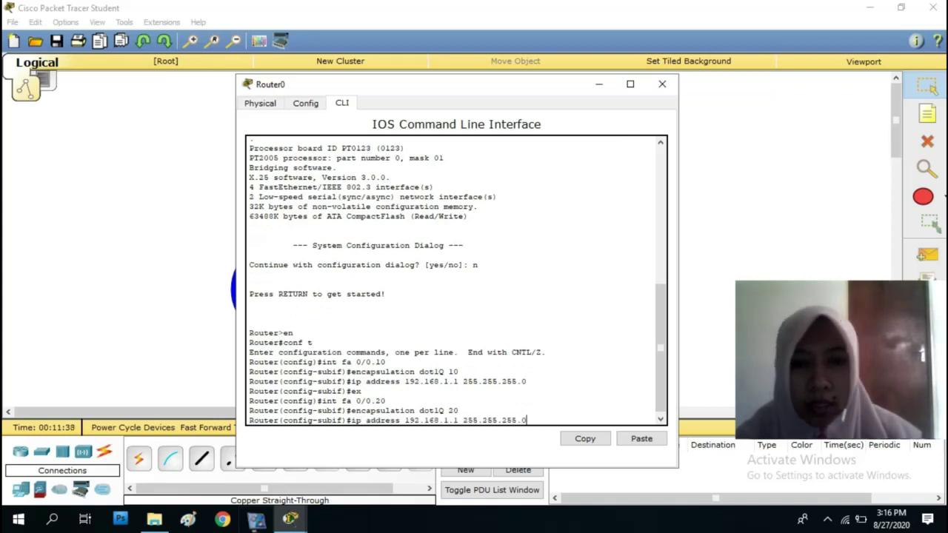
pyautogui.press('Left')
pyautogui.press('Left')
pyautogui.press('Left')
pyautogui.press('Left')
pyautogui.press('Left')
pyautogui.press('Left')
pyautogui.press('Left')
pyautogui.press('Left')
pyautogui.press('Left')
pyautogui.press('Left')
pyautogui.press('Left')
pyautogui.press('Left')
pyautogui.press('Left')
pyautogui.press('Left')
pyautogui.press('Left')
pyautogui.press('Left')
pyautogui.press('BackSpace')
pyautogui.write('2')
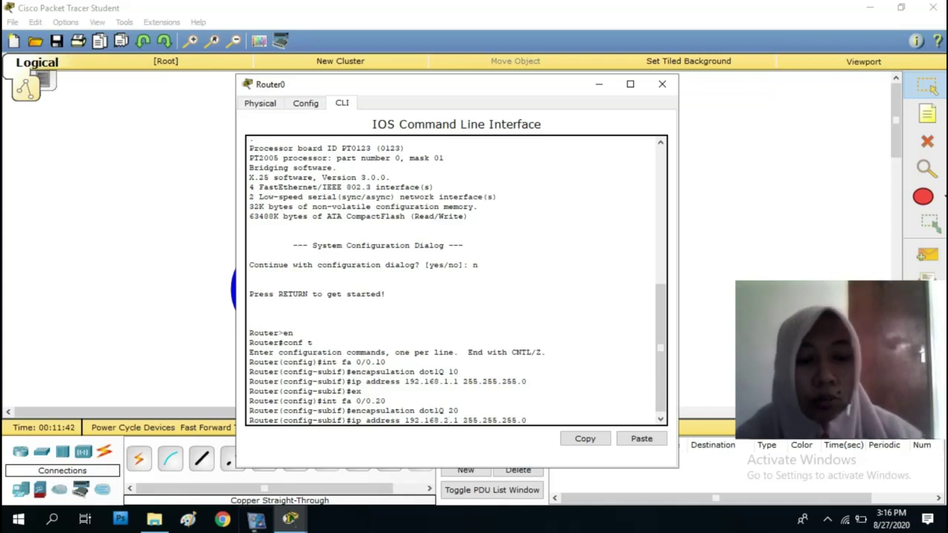
pyautogui.press('Return')
pyautogui.write('ex')
pyautogui.press('Return')
# Step: Enter configuration of the router's physical interface with int fa 0/0
pyautogui.press('Up')
pyautogui.press('Up')
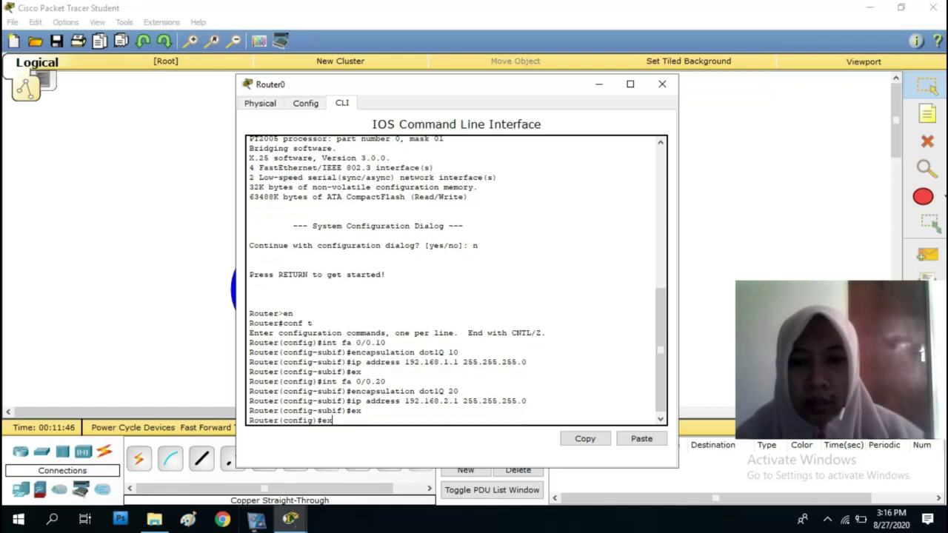
pyautogui.press('Up')
pyautogui.press('Up')
pyautogui.press('Up')
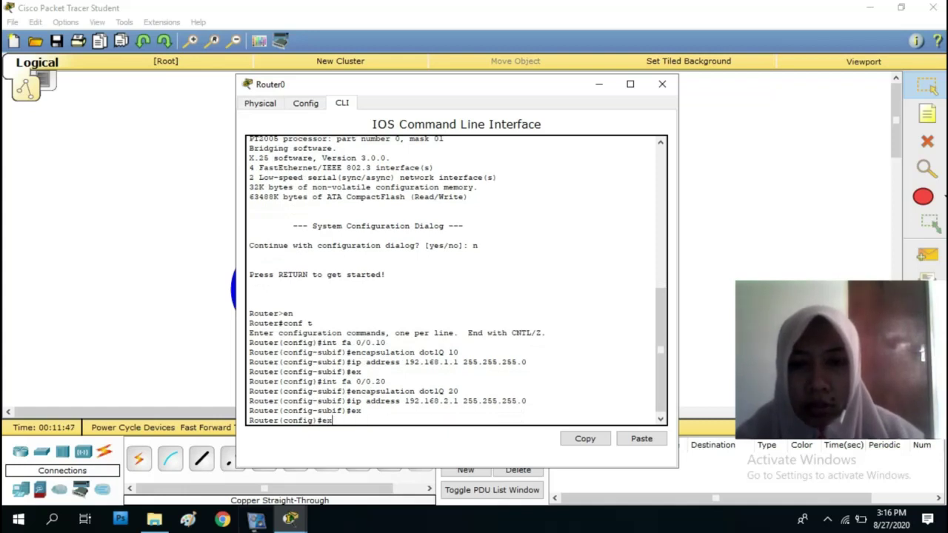
pyautogui.press('Down')
pyautogui.press('BackSpace')
pyautogui.press('BackSpace')
pyautogui.press('BackSpace')
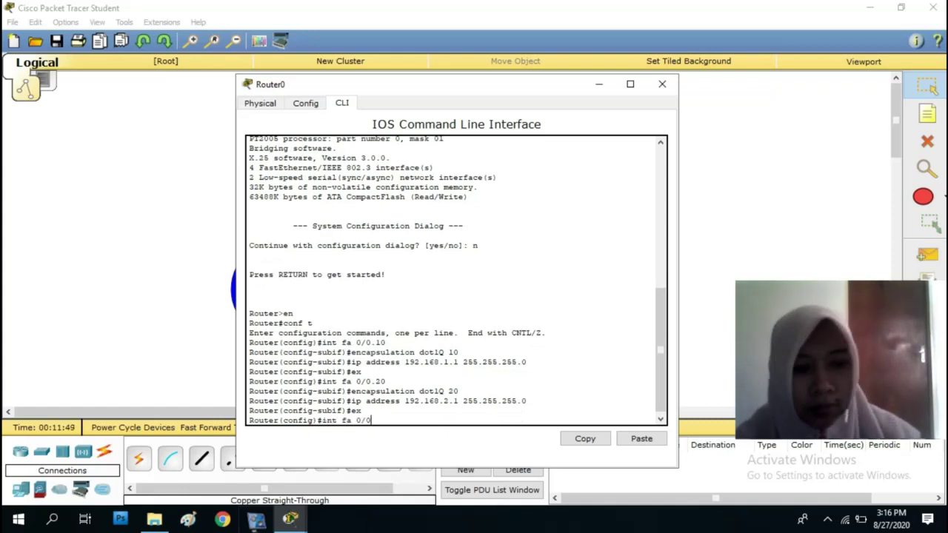
pyautogui.press('Return')
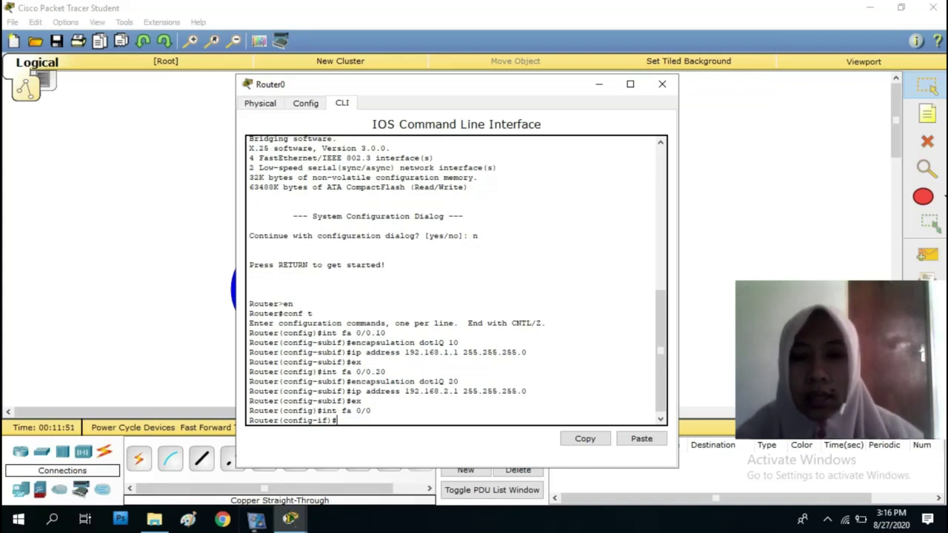
# Step: Enable interface fa 0/0 with no shutdown and close the router window
pyautogui.write('no shut')
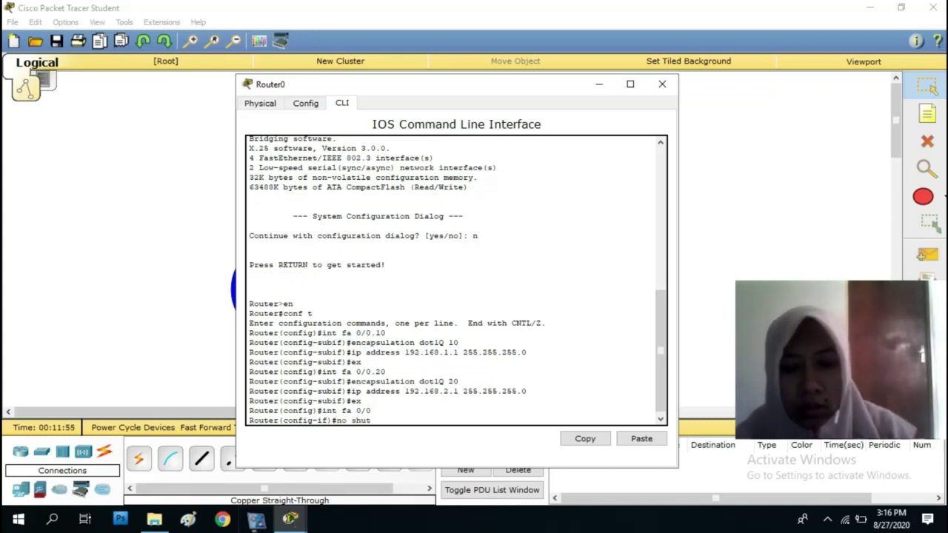
pyautogui.write('down')
pyautogui.press('Return')
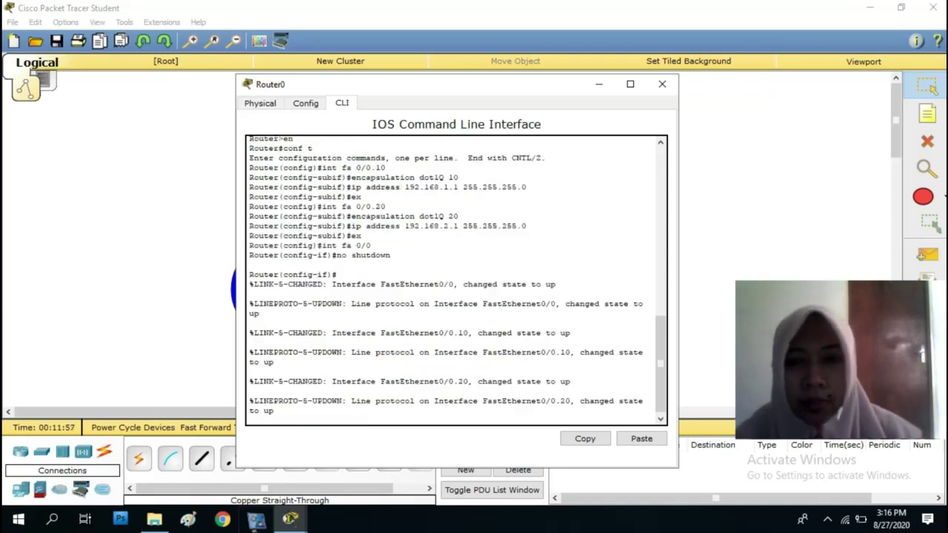
pyautogui.press('Return')
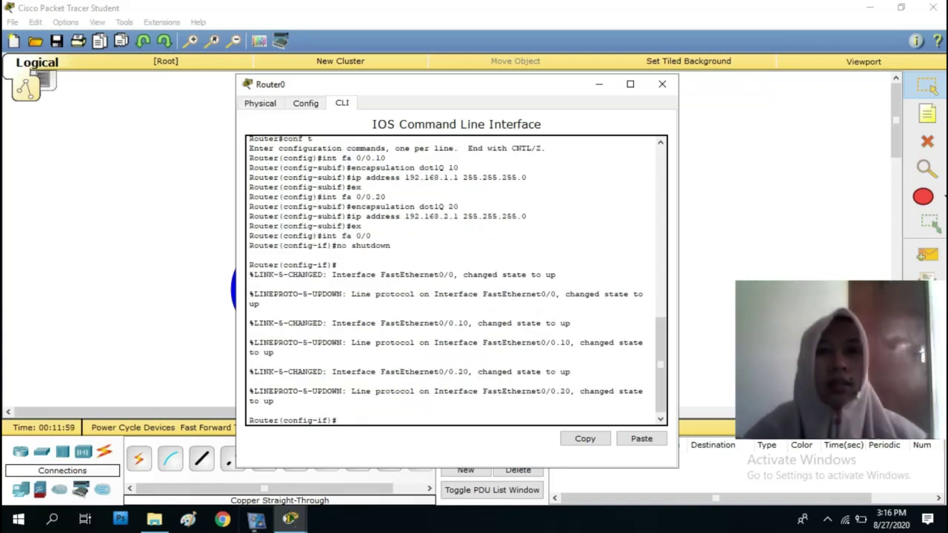
pyautogui.click(662, 83)
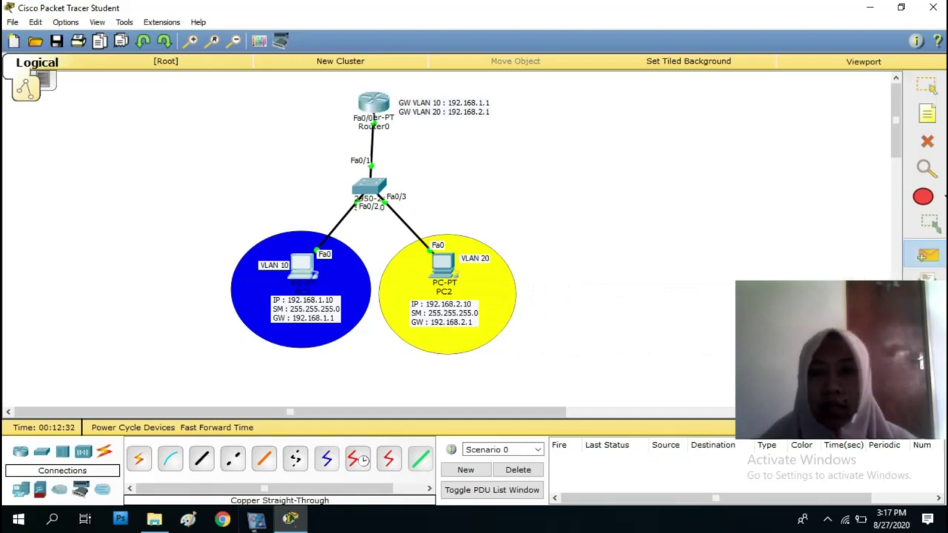
# Step: Send a simple PDU from PC1 in VLAN 10 to PC2 in VLAN 20, and repeat the same test once
pyautogui.click(304, 267)
pyautogui.click(443, 263)
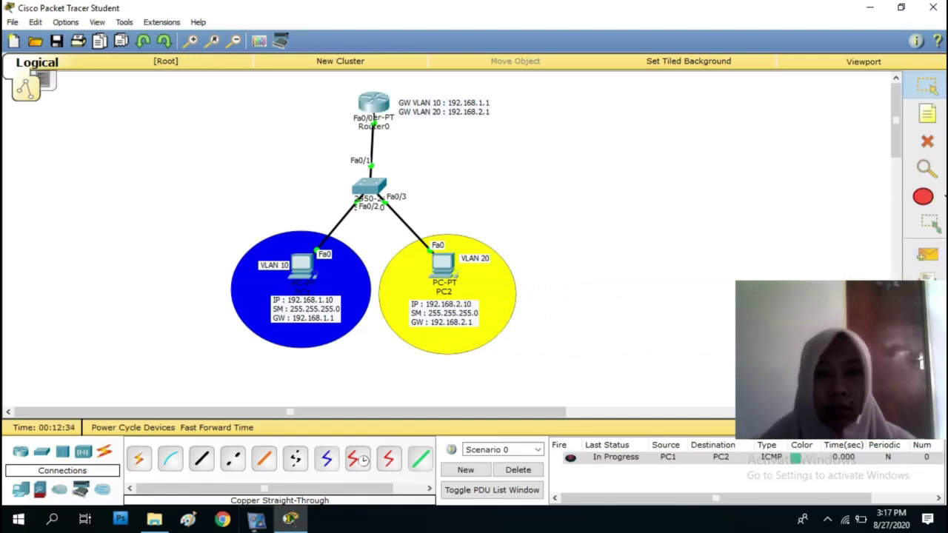
pyautogui.press('p')
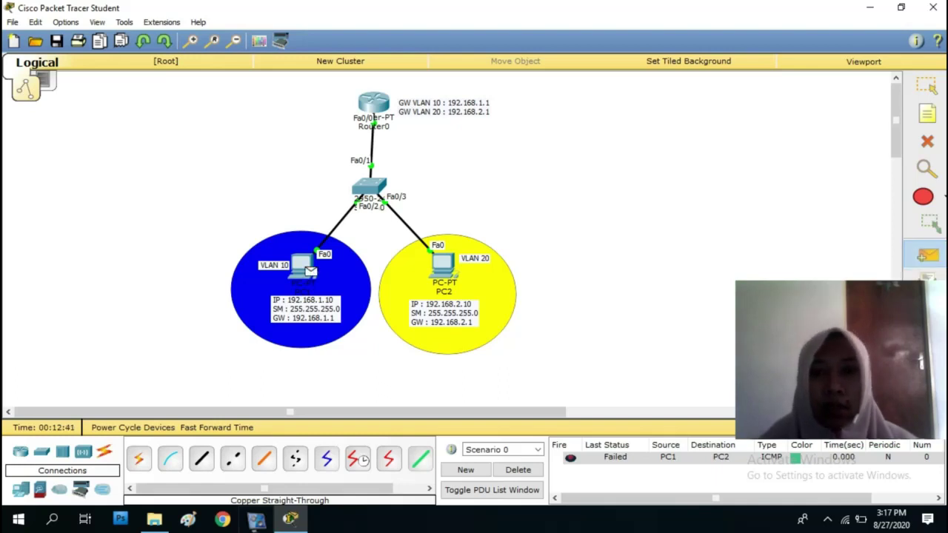
pyautogui.click(310, 272)
pyautogui.click(443, 263)
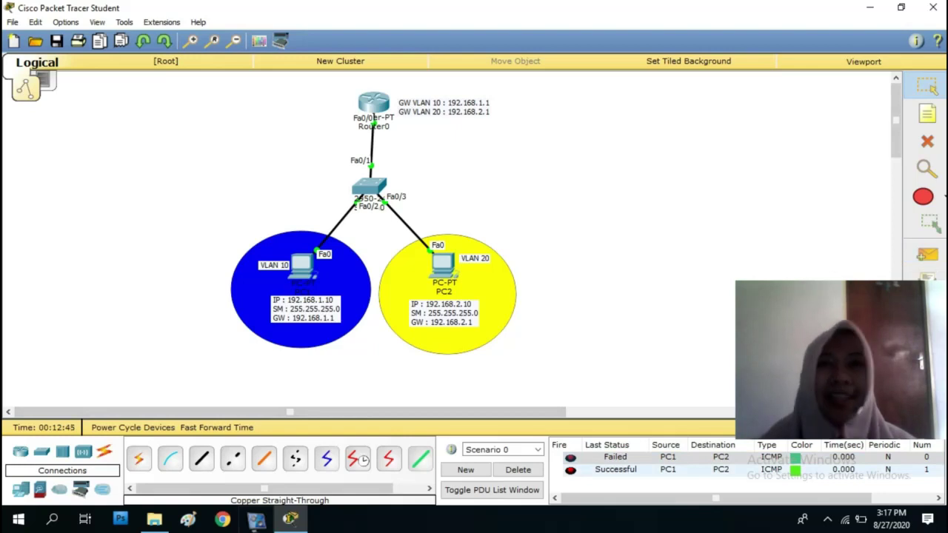
# Step: Send a simple PDU in the reverse direction, from PC2 to PC1
pyautogui.press('p')
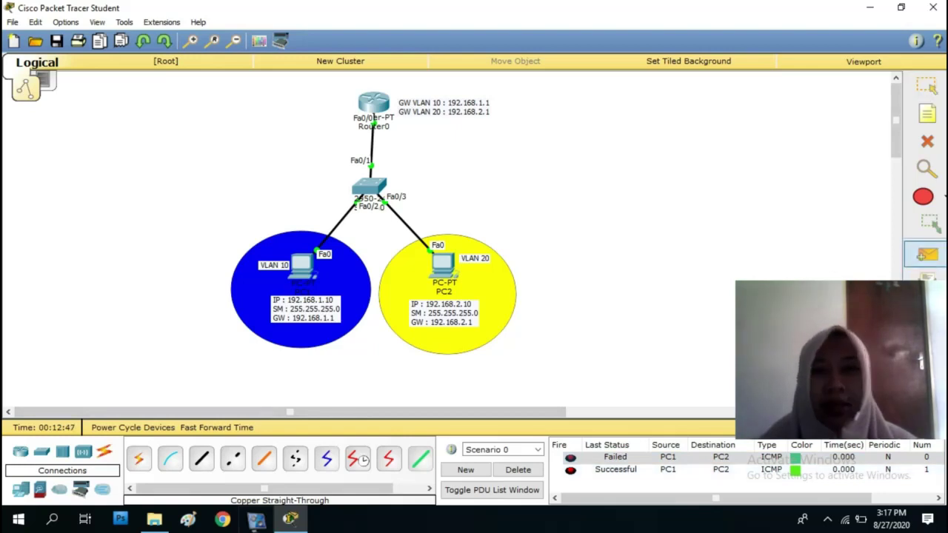
pyautogui.click(443, 265)
pyautogui.click(304, 266)
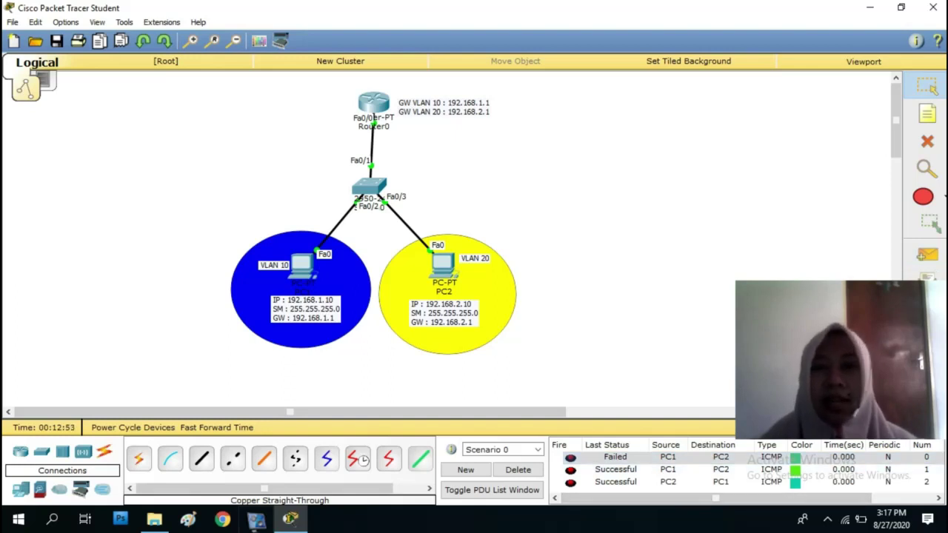
# Step: Ping 192.168.2.10 from PC1's Command Prompt to test connectivity to PC2, and close the PC1 window
pyautogui.moveTo(305, 267)
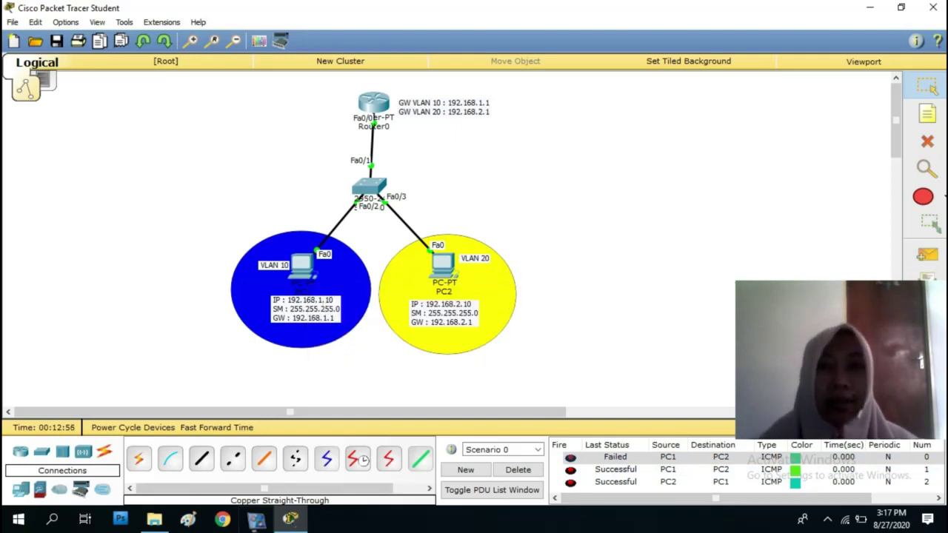
pyautogui.click(301, 267)
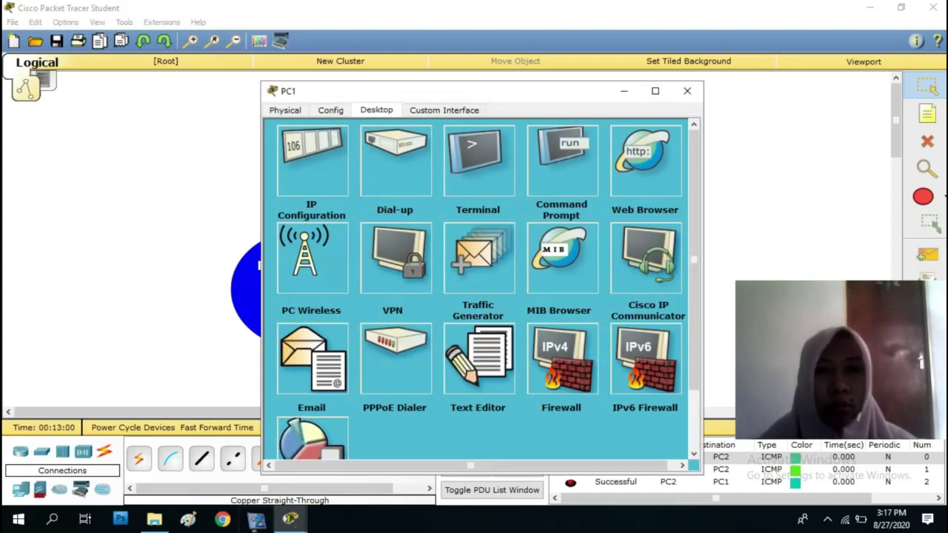
pyautogui.click(562, 159)
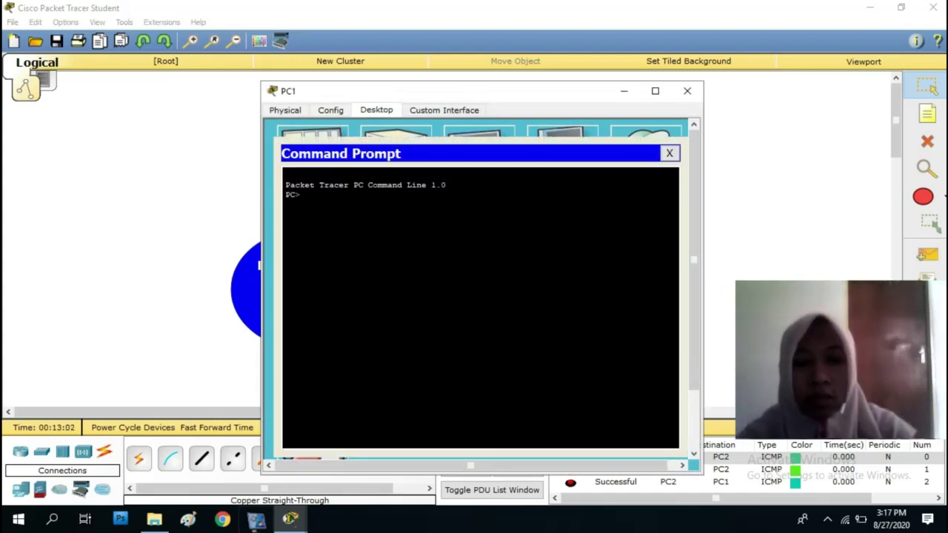
pyautogui.write('ping')
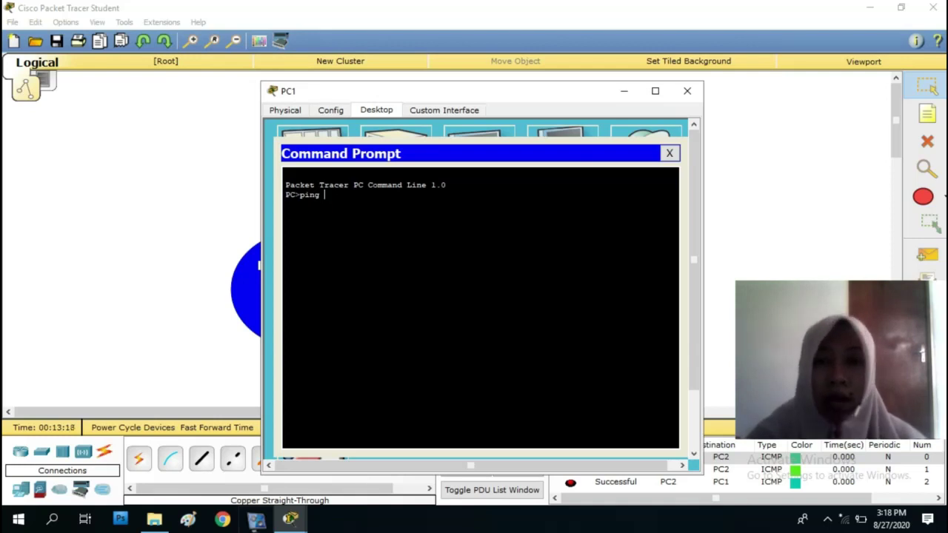
pyautogui.write('192')
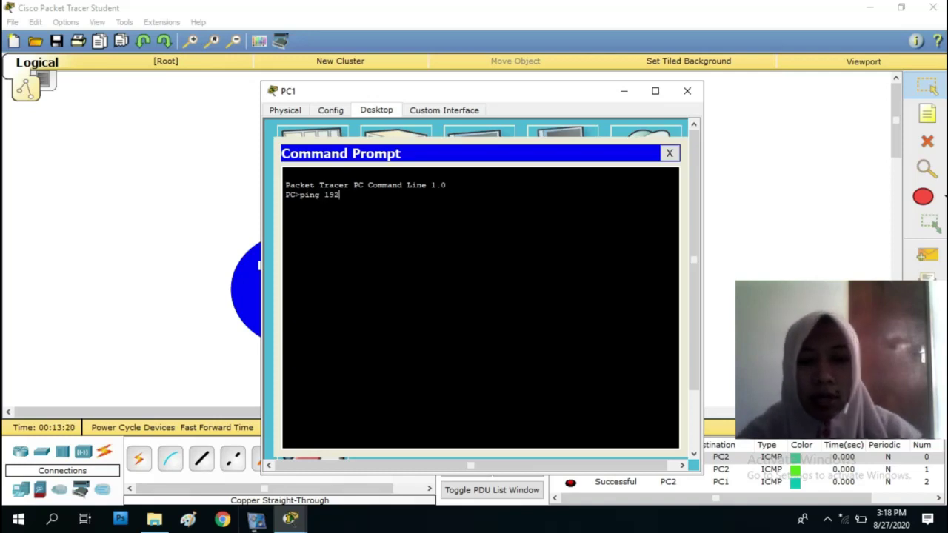
pyautogui.write('.168.2.10')
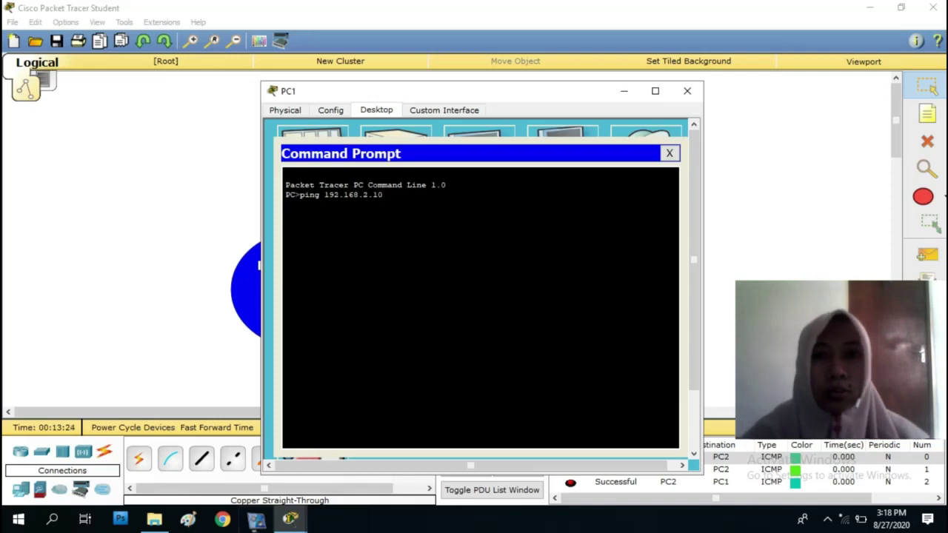
pyautogui.moveTo(467, 97); pyautogui.dragTo(446, 74)
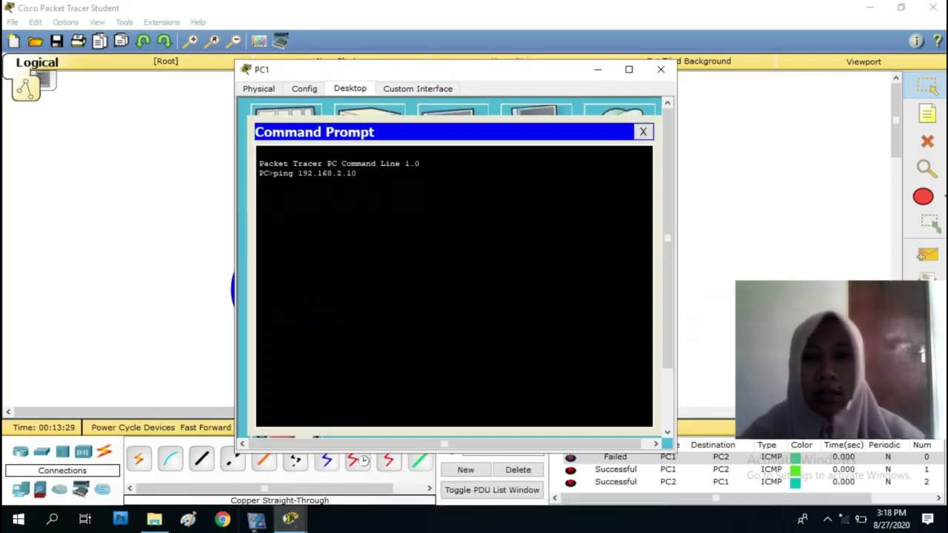
pyautogui.press('Return')
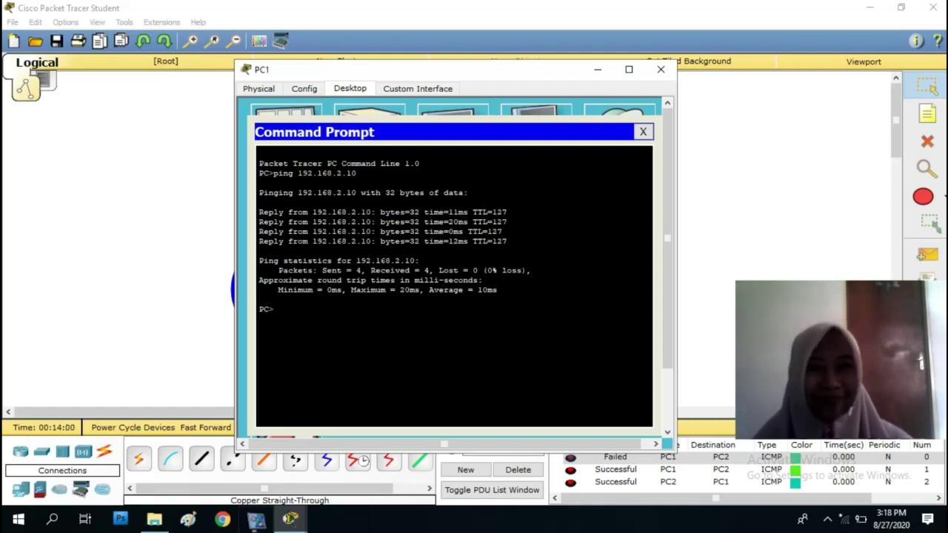
pyautogui.click(661, 69)
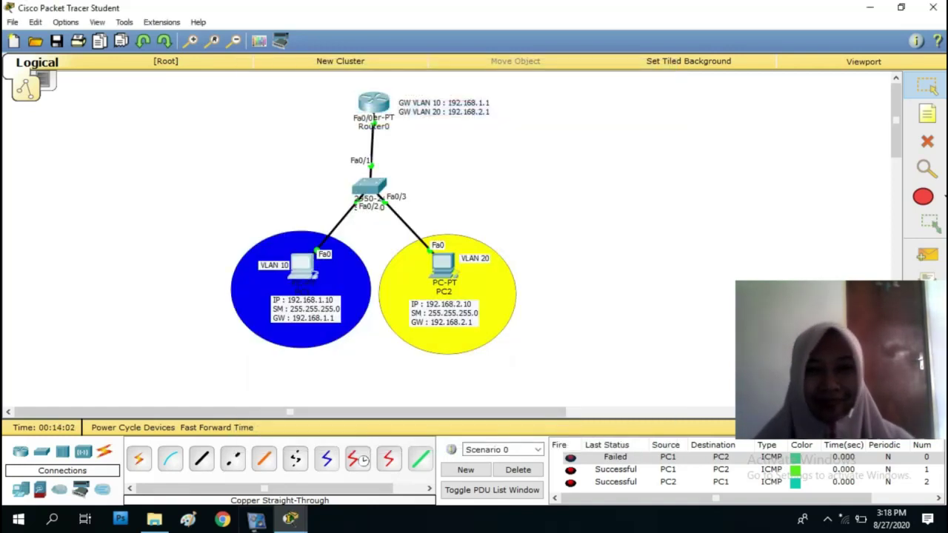